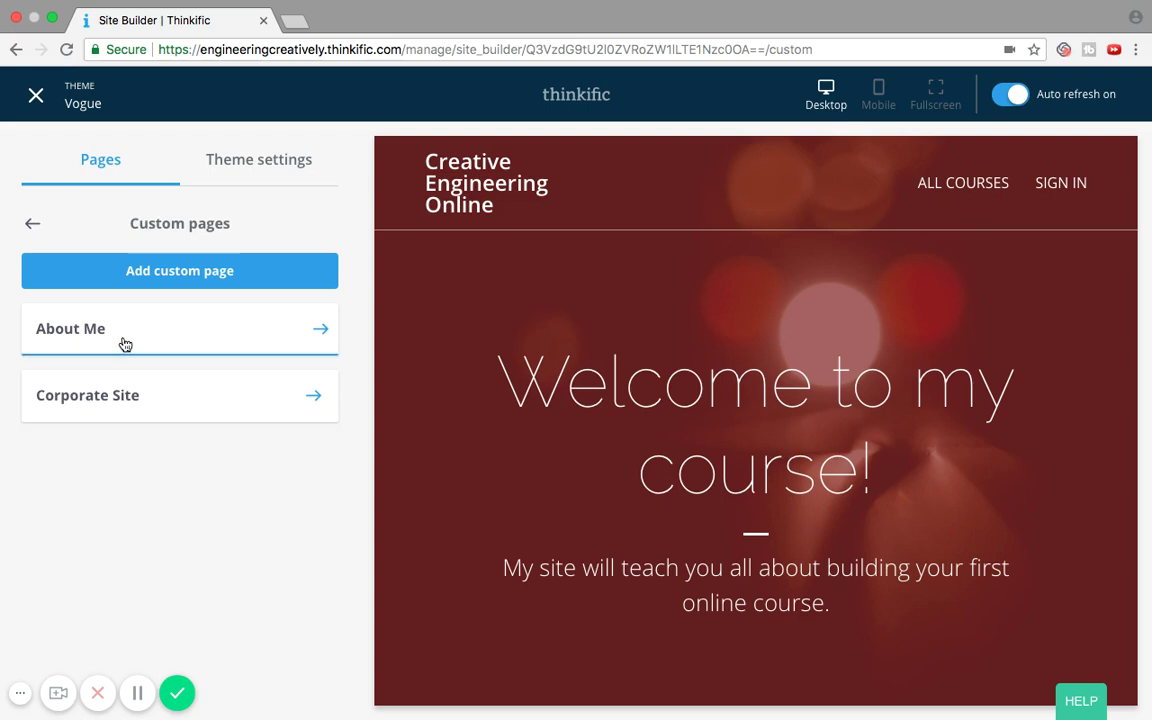
Add a new custom page titled FAQ's to the custom pages list.
{"action": "left_click", "coordinate": [210, 277]}
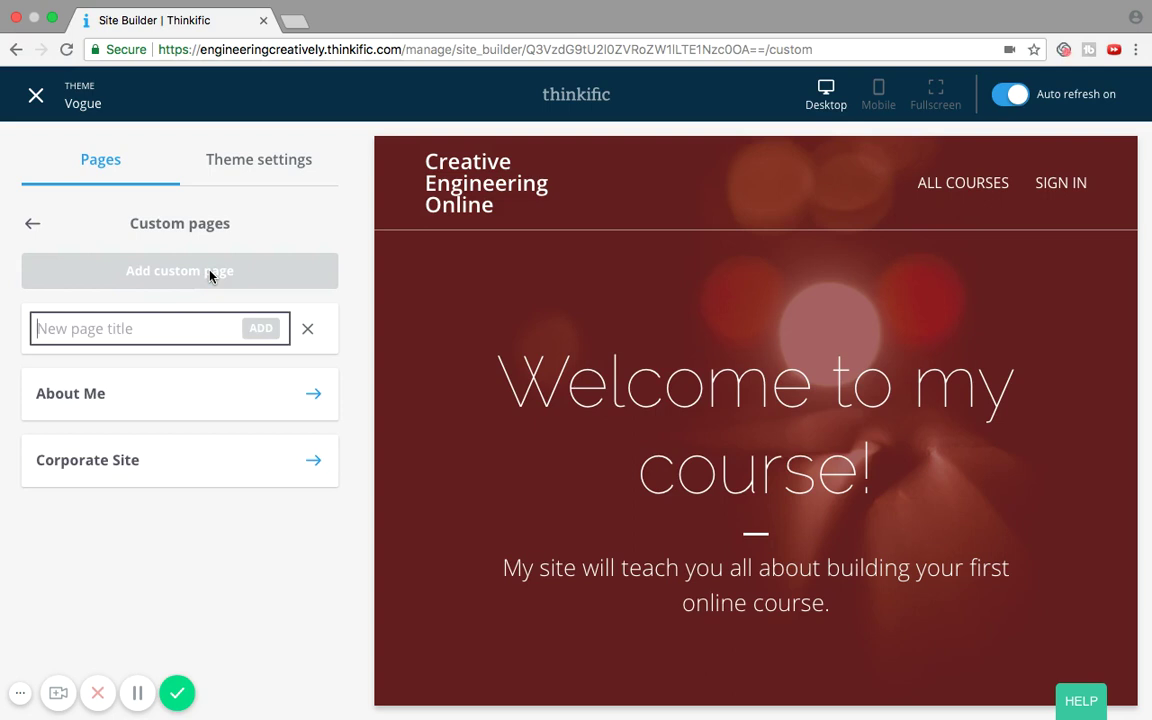
{"action": "type", "text": "F"}
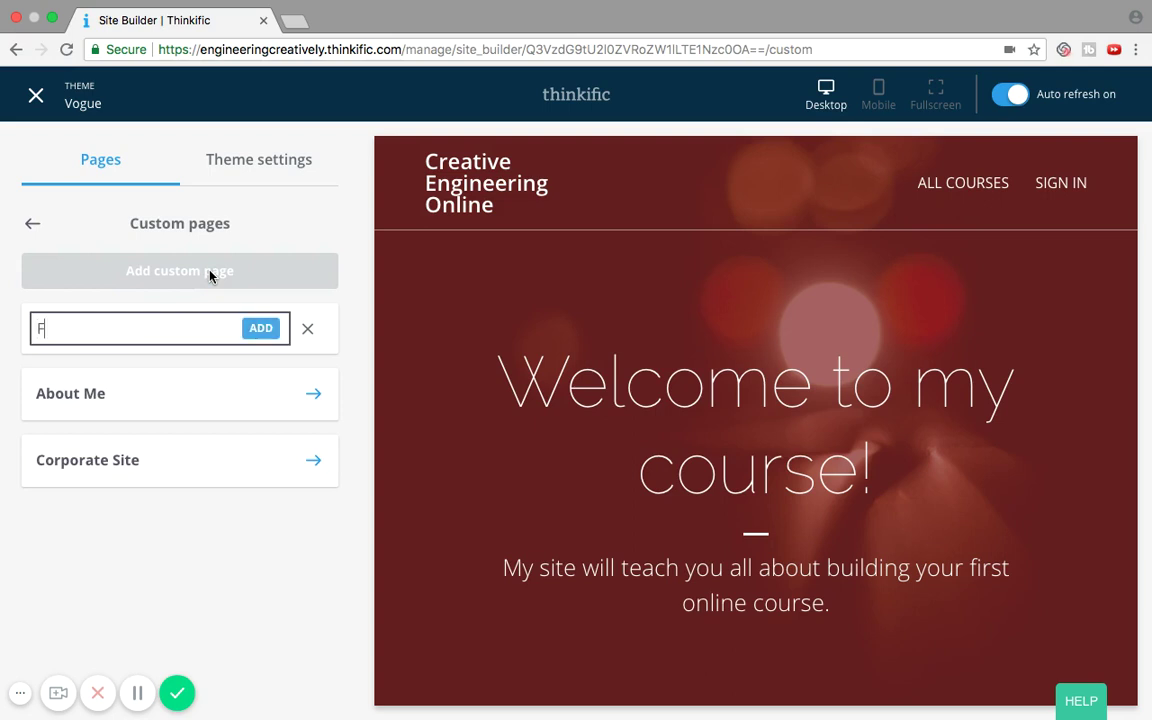
{"action": "type", "text": "AQ's"}
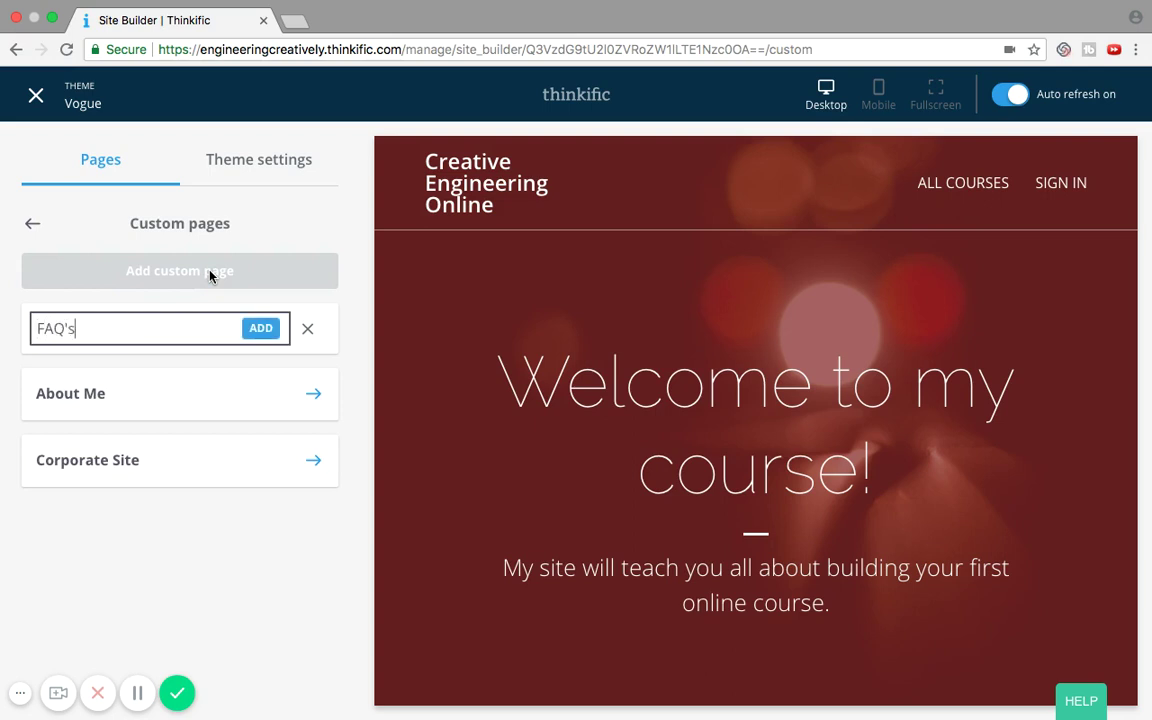
{"action": "left_click", "coordinate": [263, 330]}
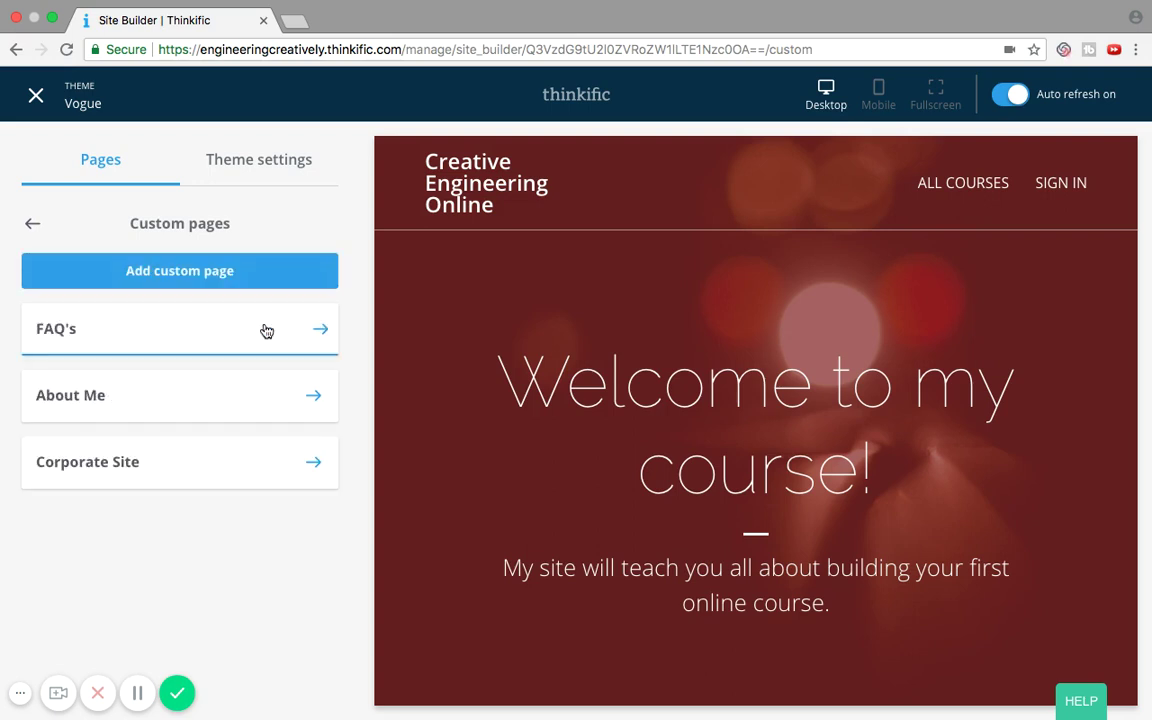
Open the FAQ's page in the site builder and review its default Banner, Image & text, Icons & text and Call to action sections.
{"action": "left_click", "coordinate": [155, 329]}
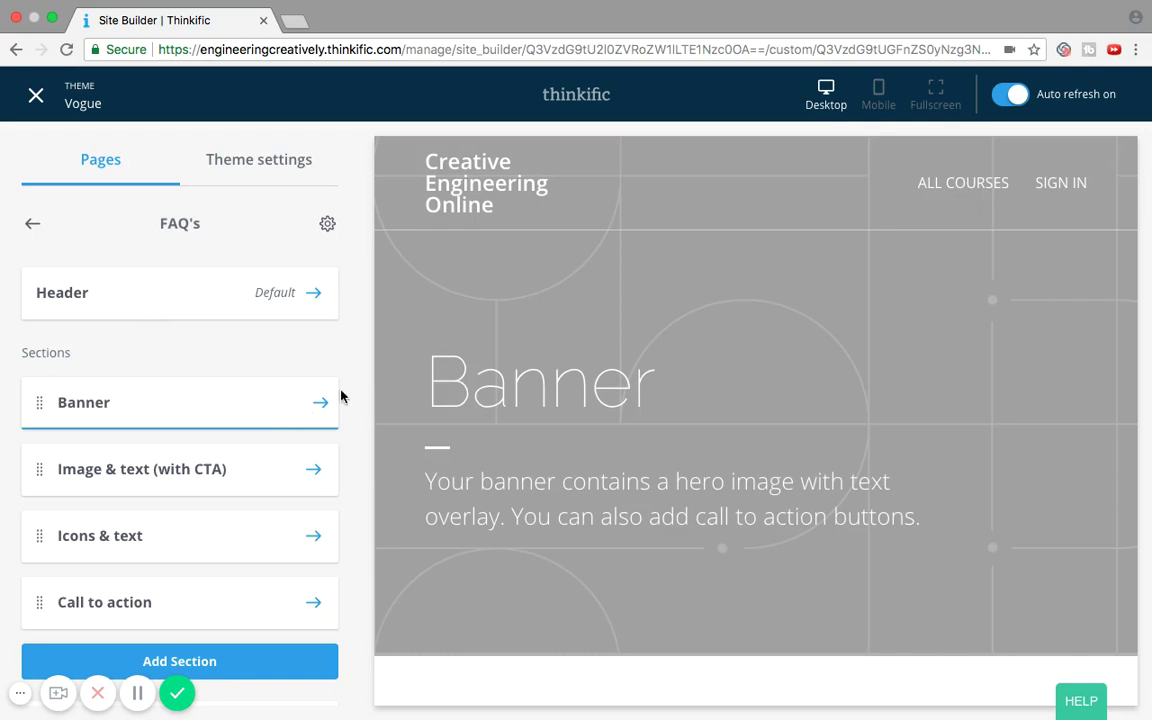
{"action": "scroll", "coordinate": [733, 400], "scroll_direction": "down", "scroll_amount": 3}
{"action": "scroll", "coordinate": [733, 397], "scroll_direction": "down", "scroll_amount": 2}
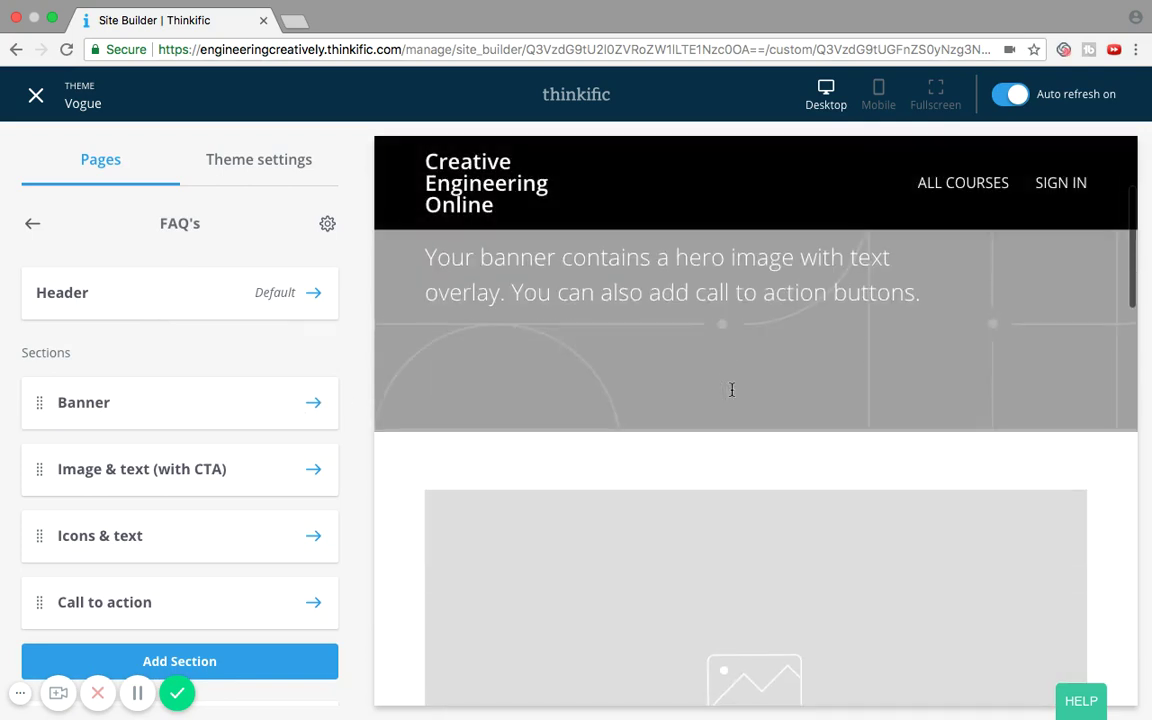
{"action": "scroll", "coordinate": [733, 395], "scroll_direction": "up", "scroll_amount": 5}
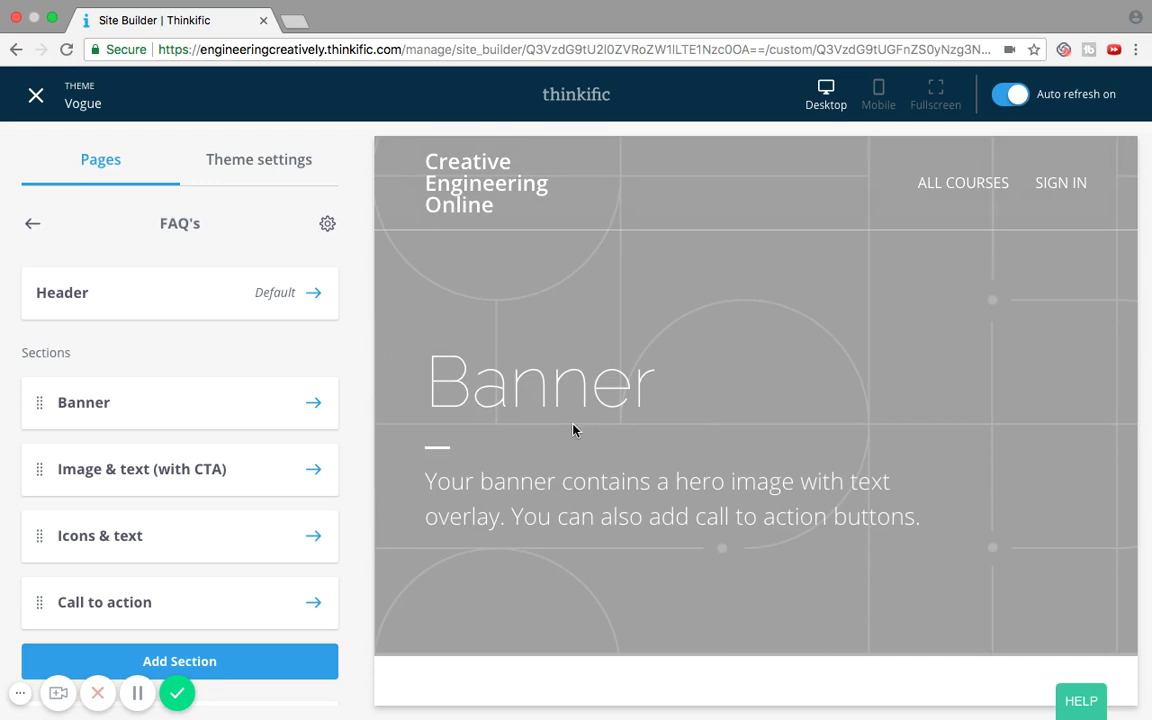
{"action": "scroll", "coordinate": [573, 430], "scroll_direction": "down", "scroll_amount": 10}
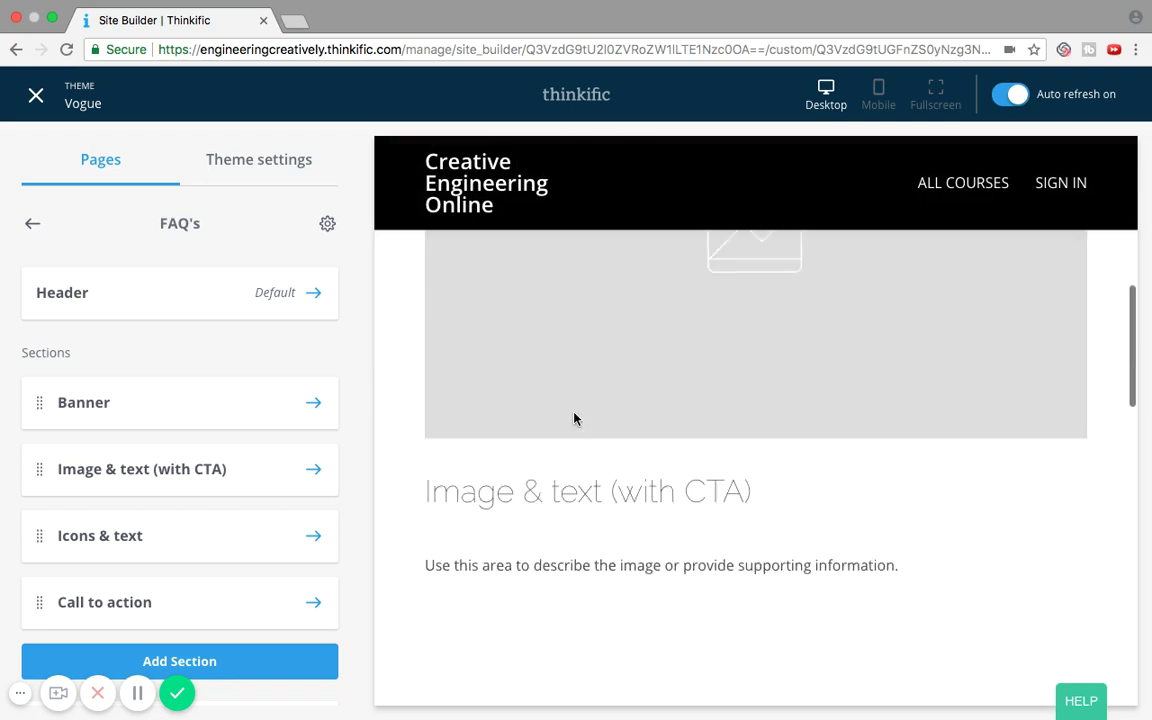
{"action": "scroll", "coordinate": [216, 465], "scroll_direction": "down", "scroll_amount": 1}
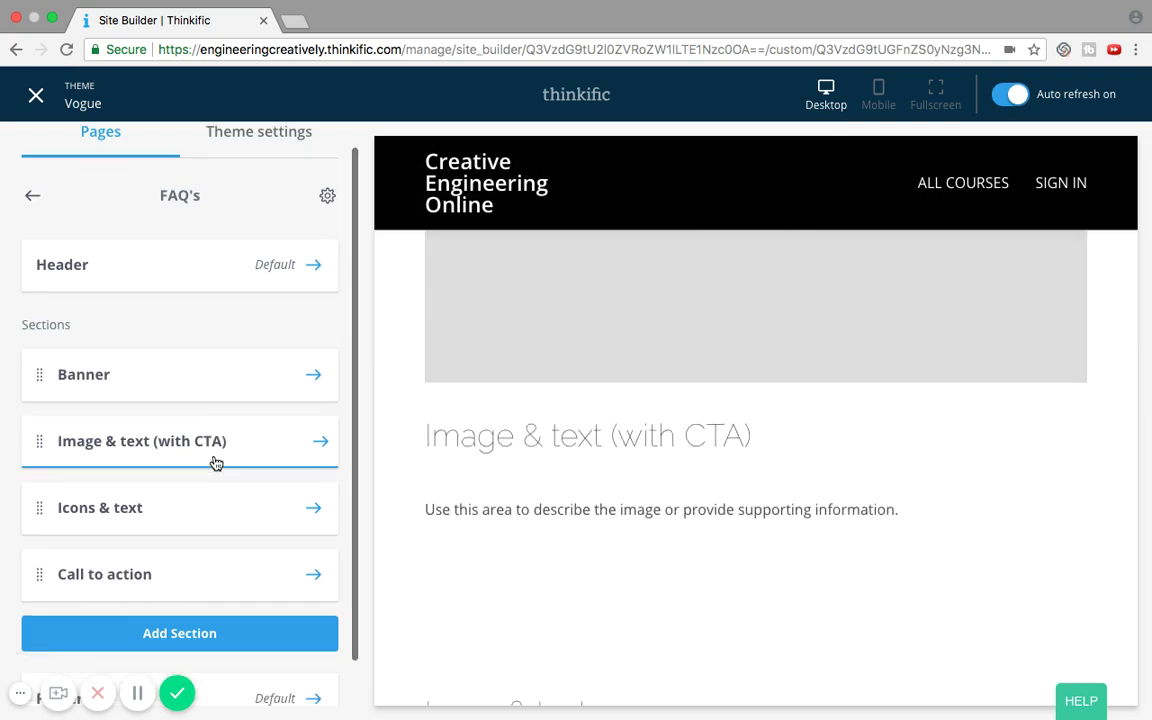
{"action": "scroll", "coordinate": [216, 463], "scroll_direction": "down", "scroll_amount": 2}
{"action": "scroll", "coordinate": [216, 463], "scroll_direction": "up", "scroll_amount": 3}
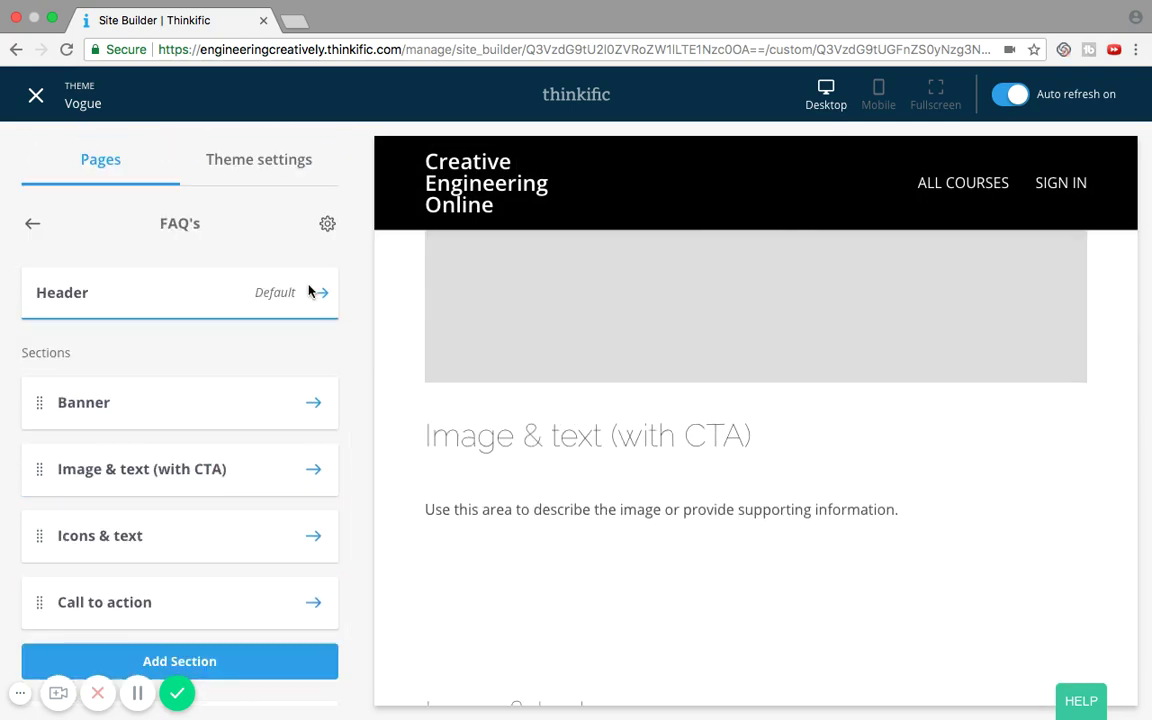
Set the header logo to a stone-wall photo found by web-searching 'hero image'.
{"action": "left_click", "coordinate": [172, 300]}
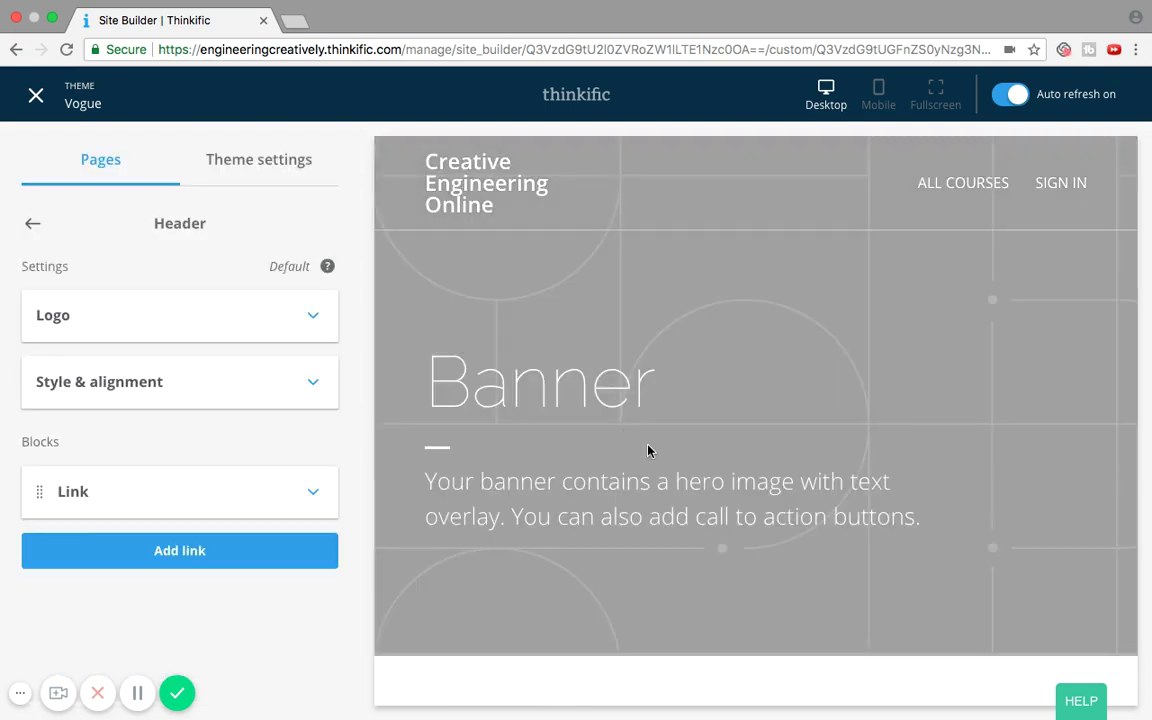
{"action": "left_click", "coordinate": [260, 318]}
{"action": "scroll", "coordinate": [265, 457], "scroll_direction": "down", "scroll_amount": 2}
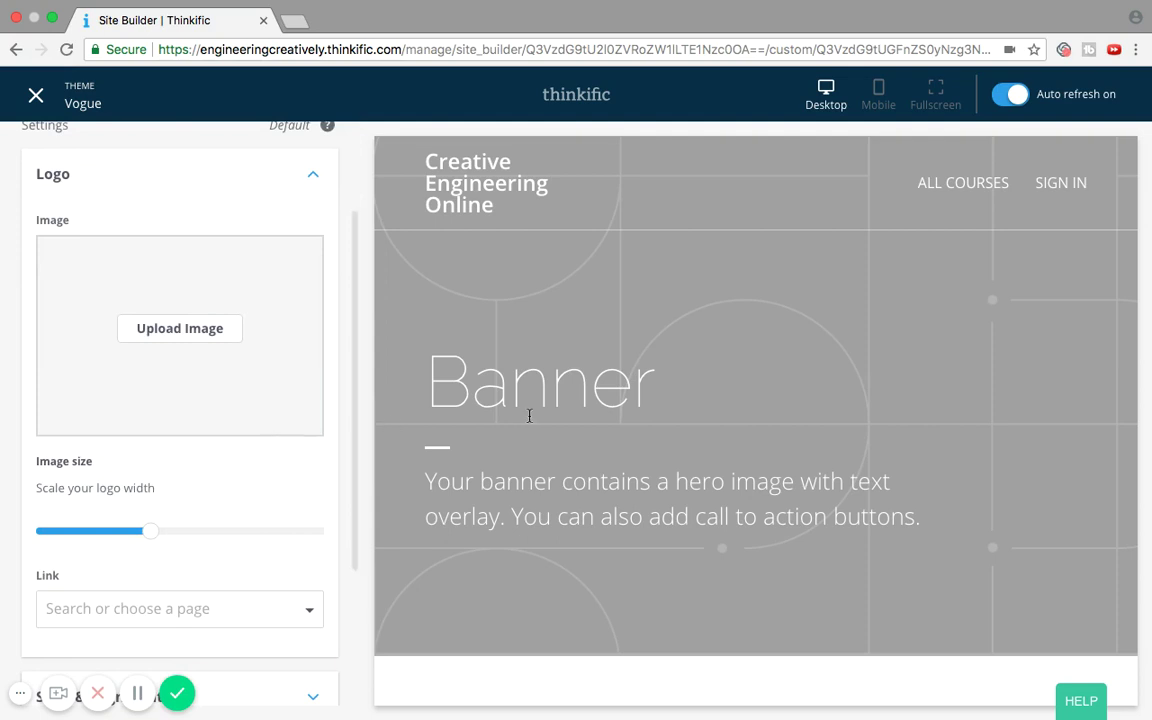
{"action": "left_click", "coordinate": [183, 330]}
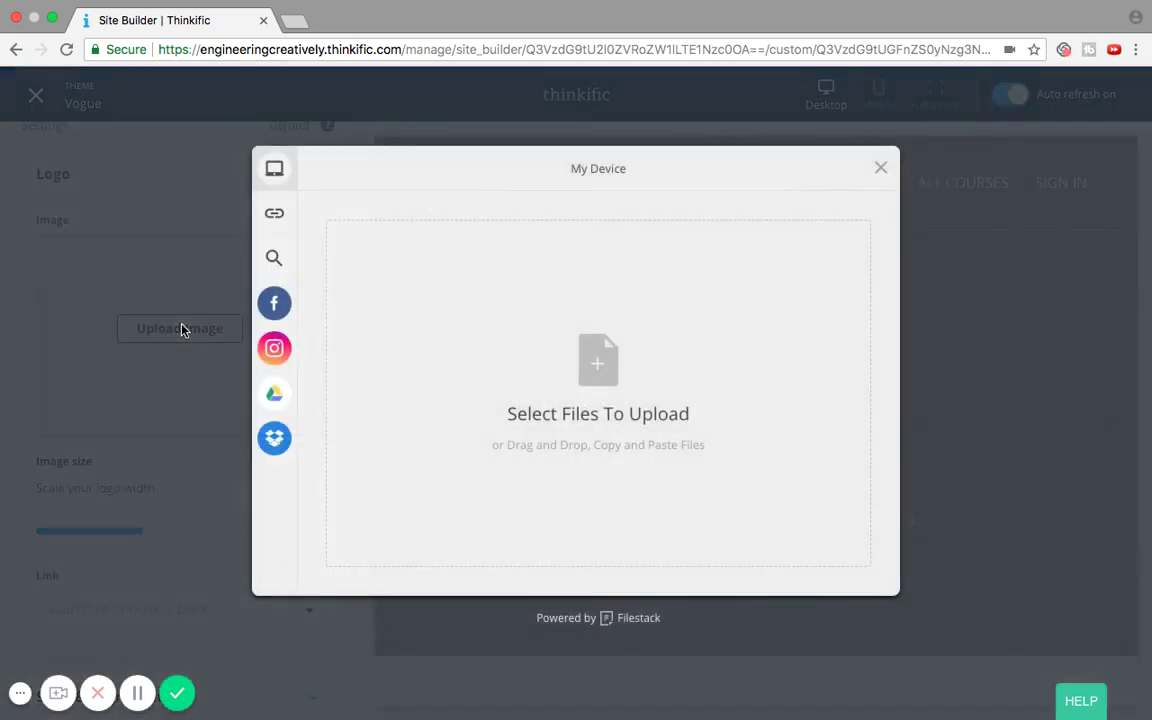
{"action": "mouse_move", "coordinate": [357, 352]}
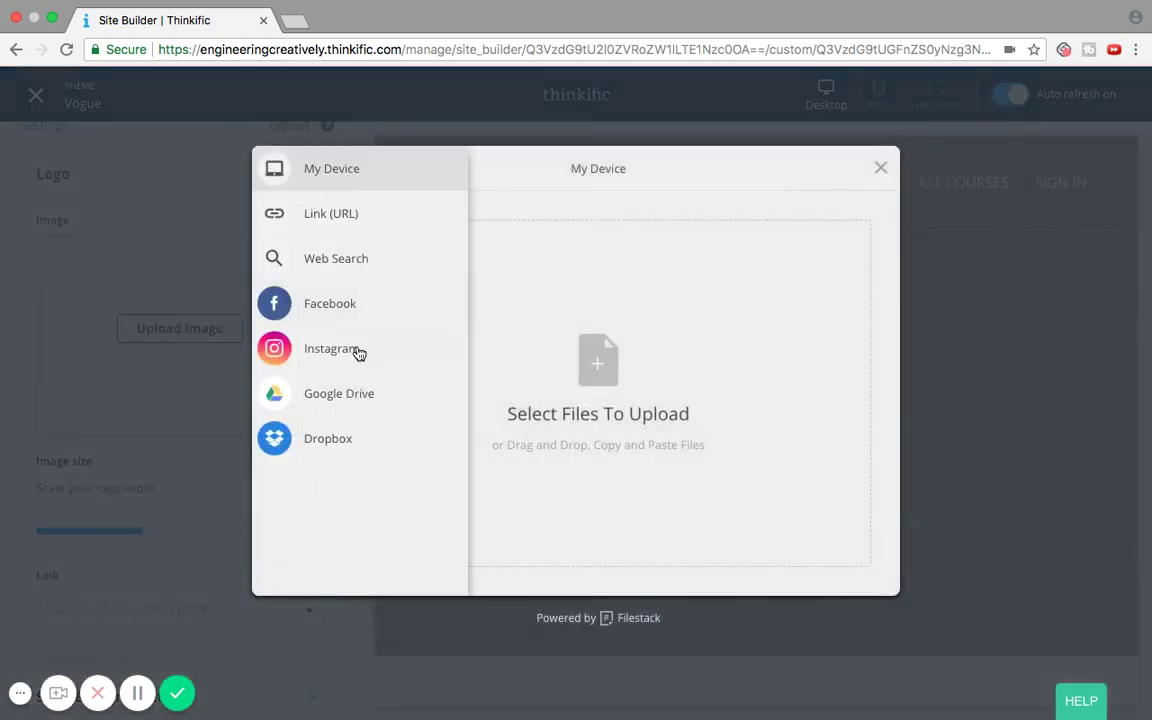
{"action": "left_click", "coordinate": [316, 261]}
{"action": "left_click", "coordinate": [514, 398]}
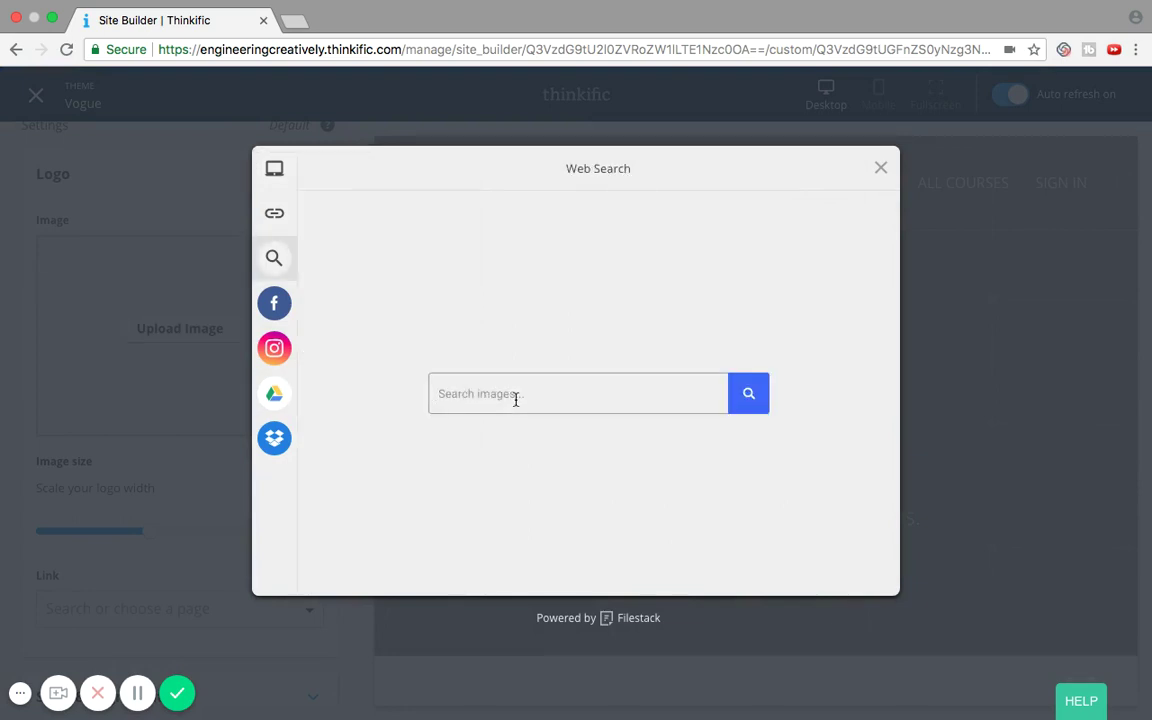
{"action": "type", "text": "hero image"}
{"action": "key", "text": "Return"}
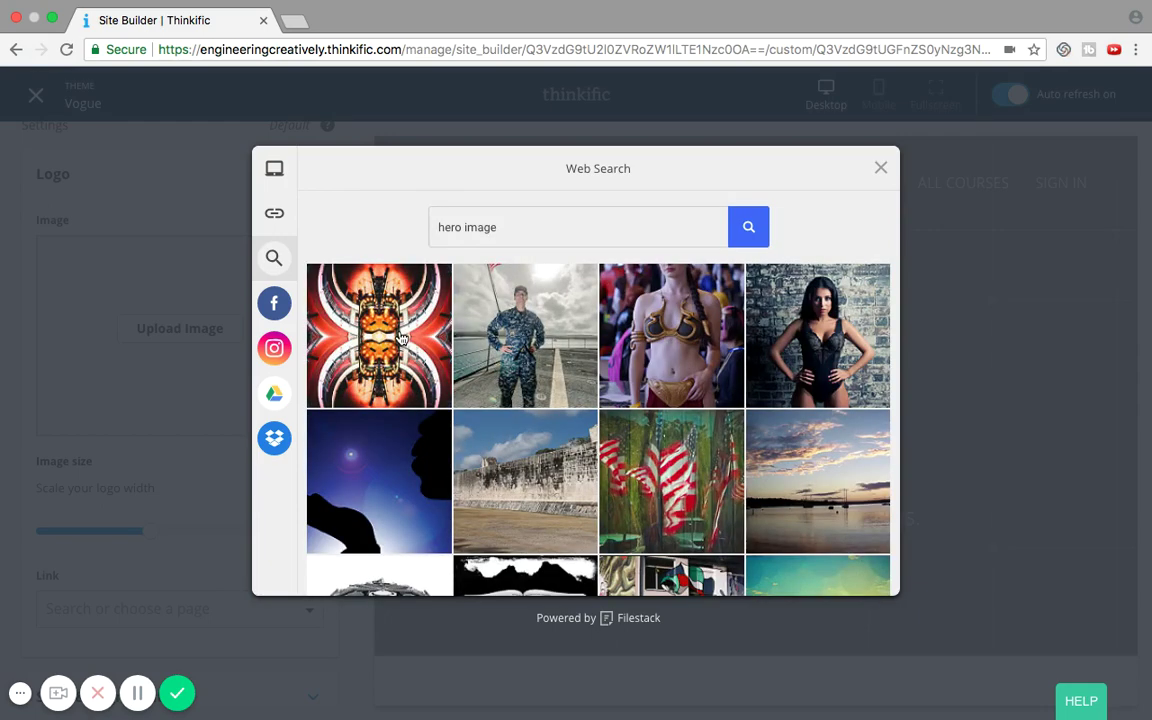
{"action": "scroll", "coordinate": [675, 440], "scroll_direction": "down", "scroll_amount": 3}
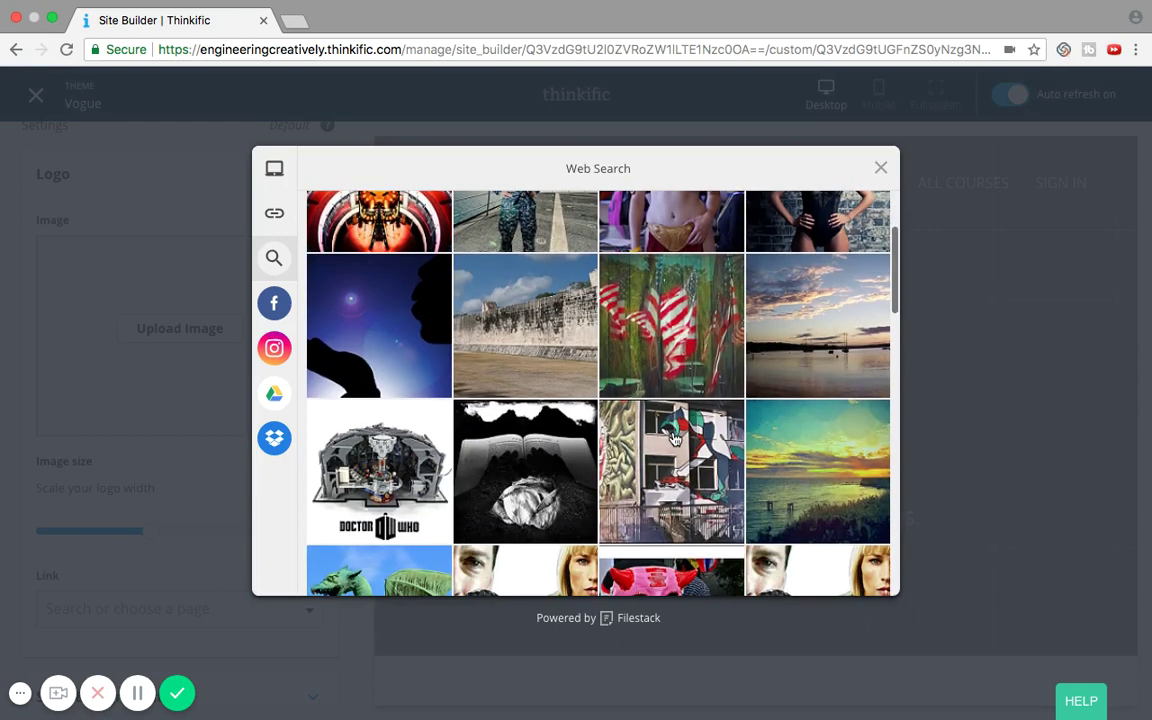
{"action": "left_click", "coordinate": [540, 318]}
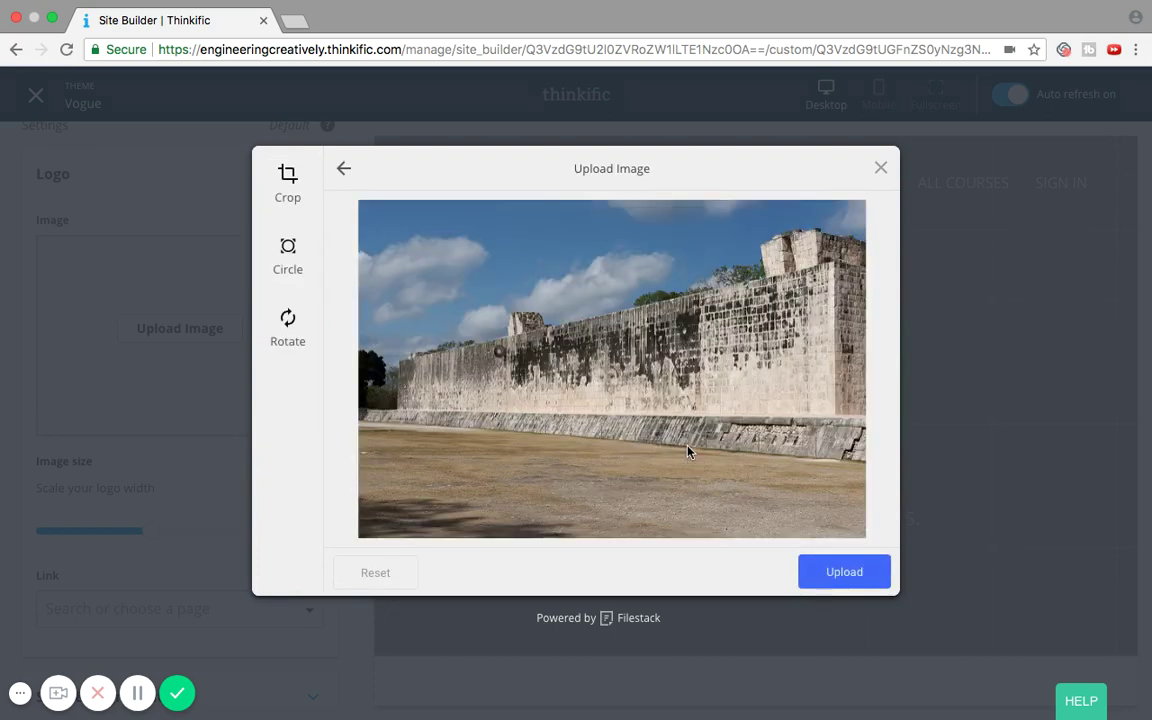
{"action": "left_click", "coordinate": [846, 572]}
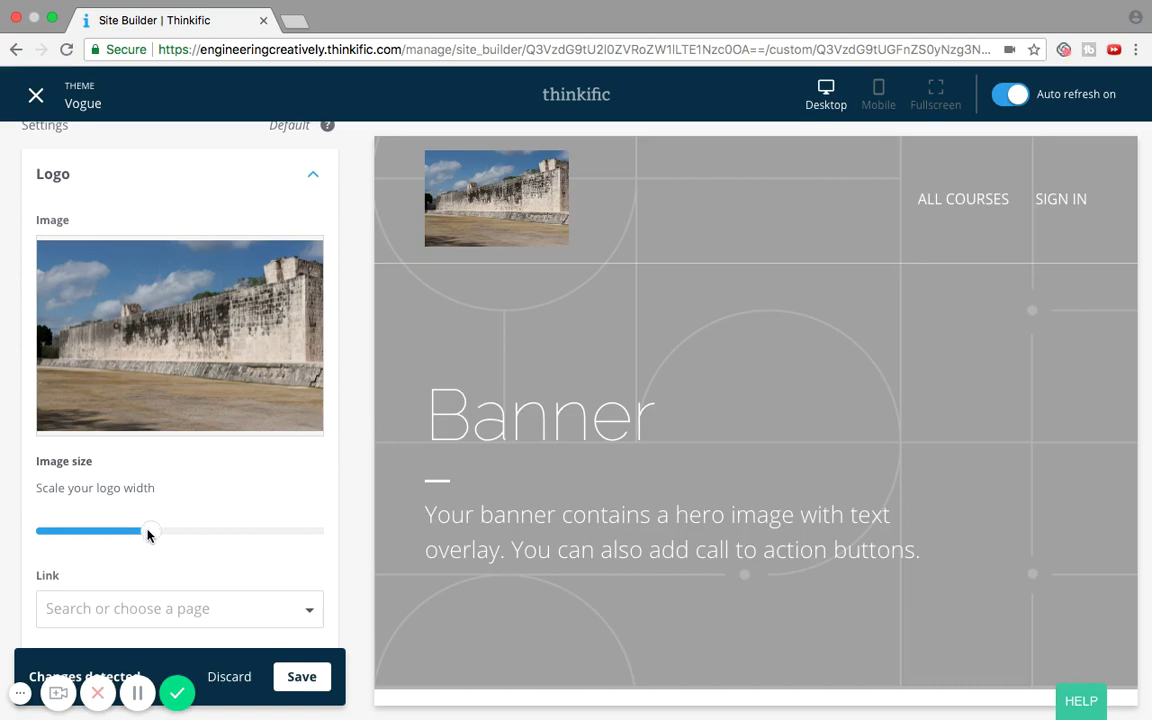
{"action": "left_click_drag", "start_coordinate": [147, 535], "coordinate": [88, 533]}
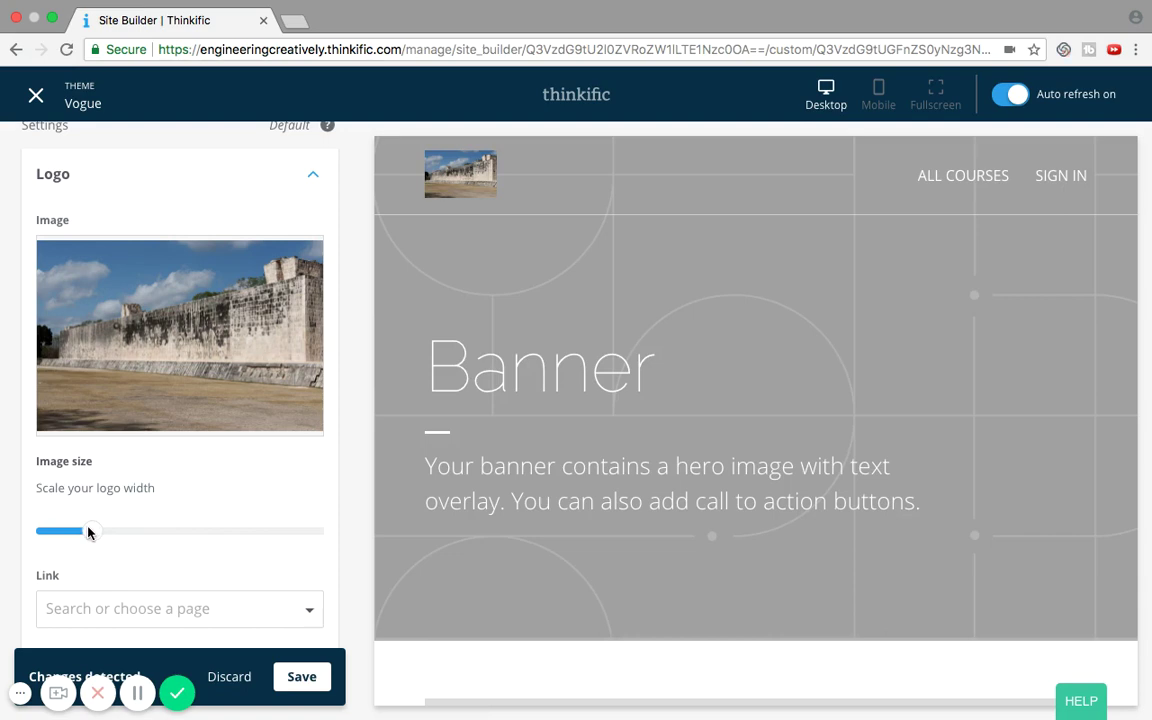
{"action": "left_click_drag", "start_coordinate": [88, 533], "coordinate": [200, 528]}
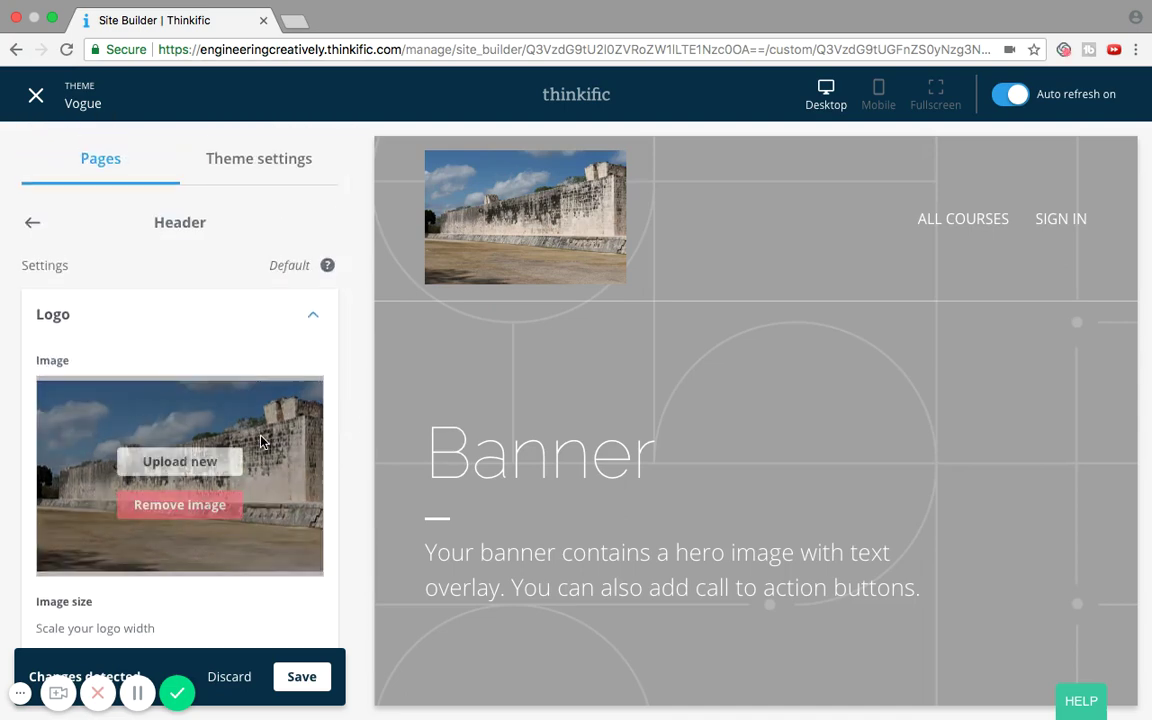
{"action": "scroll", "coordinate": [261, 442], "scroll_direction": "down", "scroll_amount": 1}
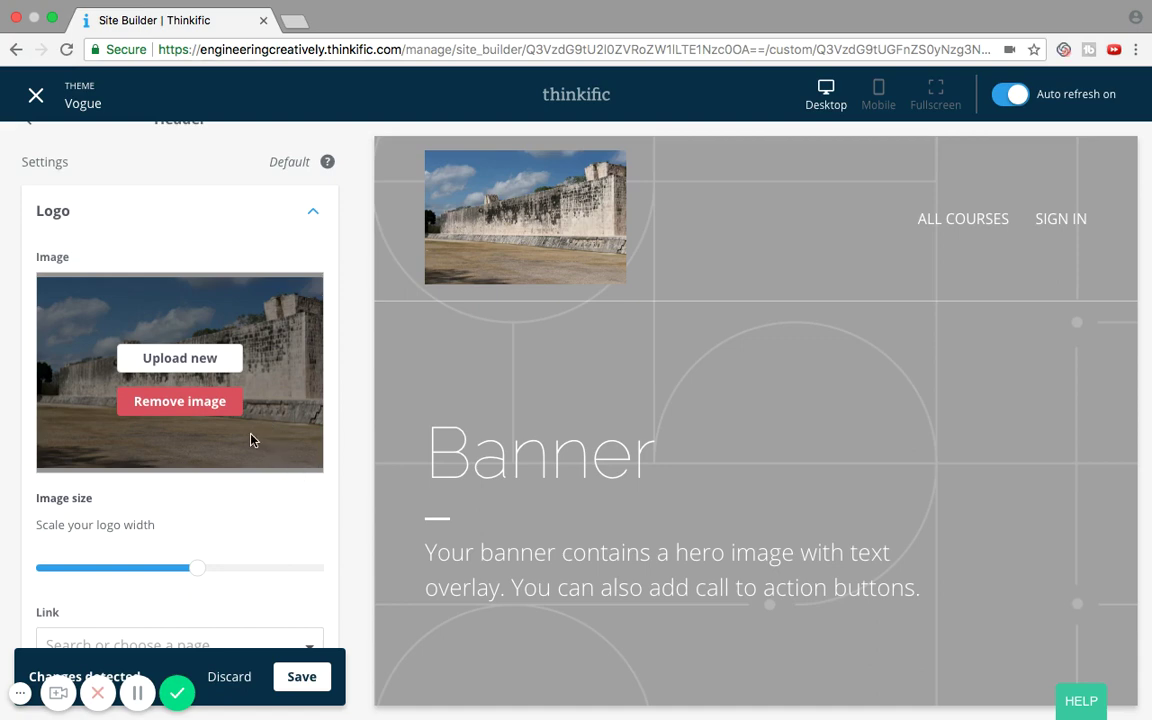
{"action": "scroll", "coordinate": [257, 437], "scroll_direction": "down", "scroll_amount": 5}
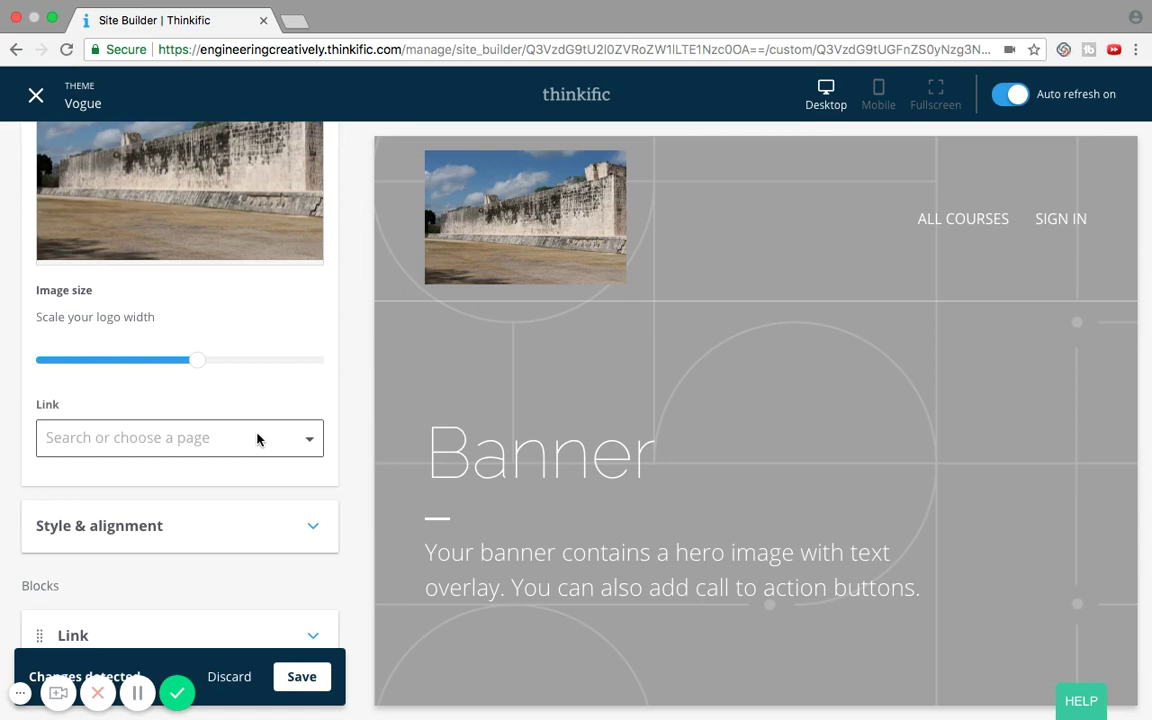
{"action": "scroll", "coordinate": [265, 345], "scroll_direction": "up", "scroll_amount": 1}
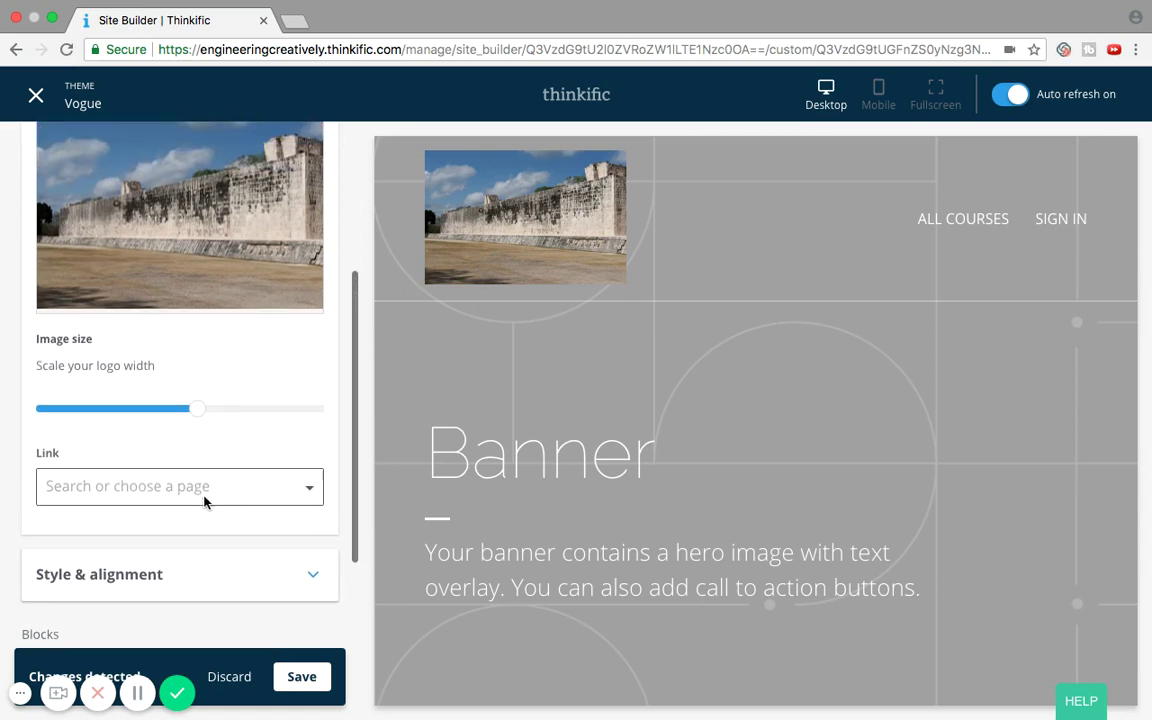
{"action": "scroll", "coordinate": [231, 315], "scroll_direction": "up", "scroll_amount": 3}
{"action": "scroll", "coordinate": [230, 314], "scroll_direction": "down", "scroll_amount": 5}
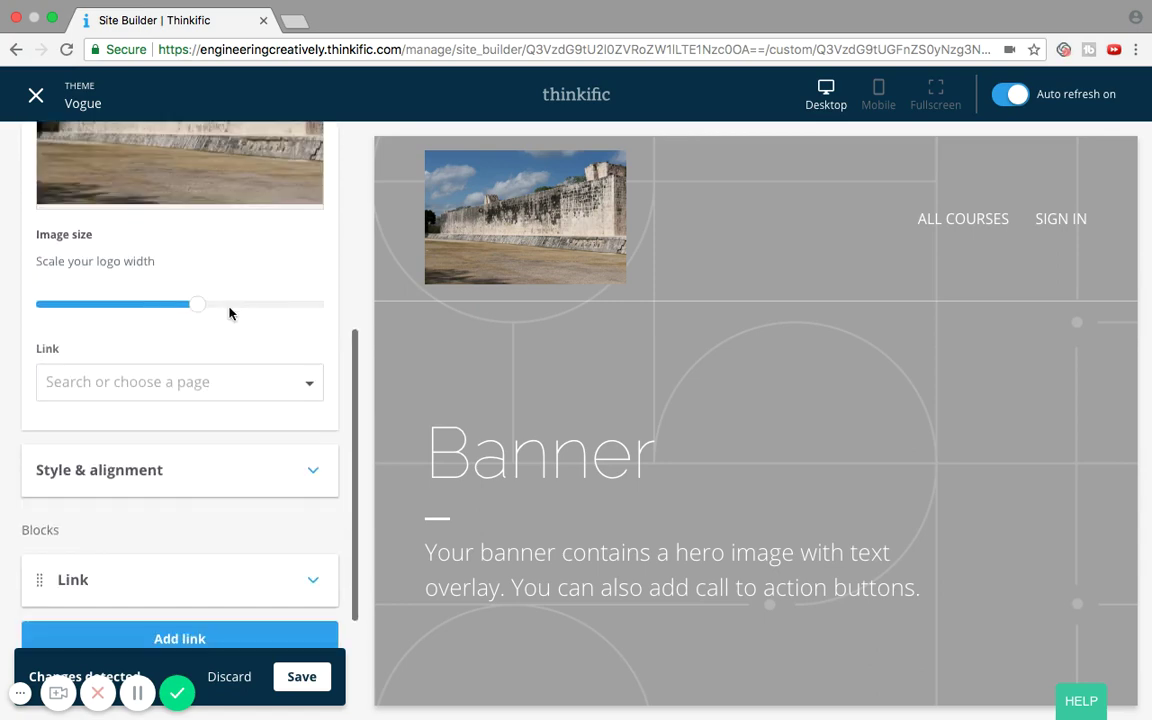
{"action": "left_click", "coordinate": [203, 371]}
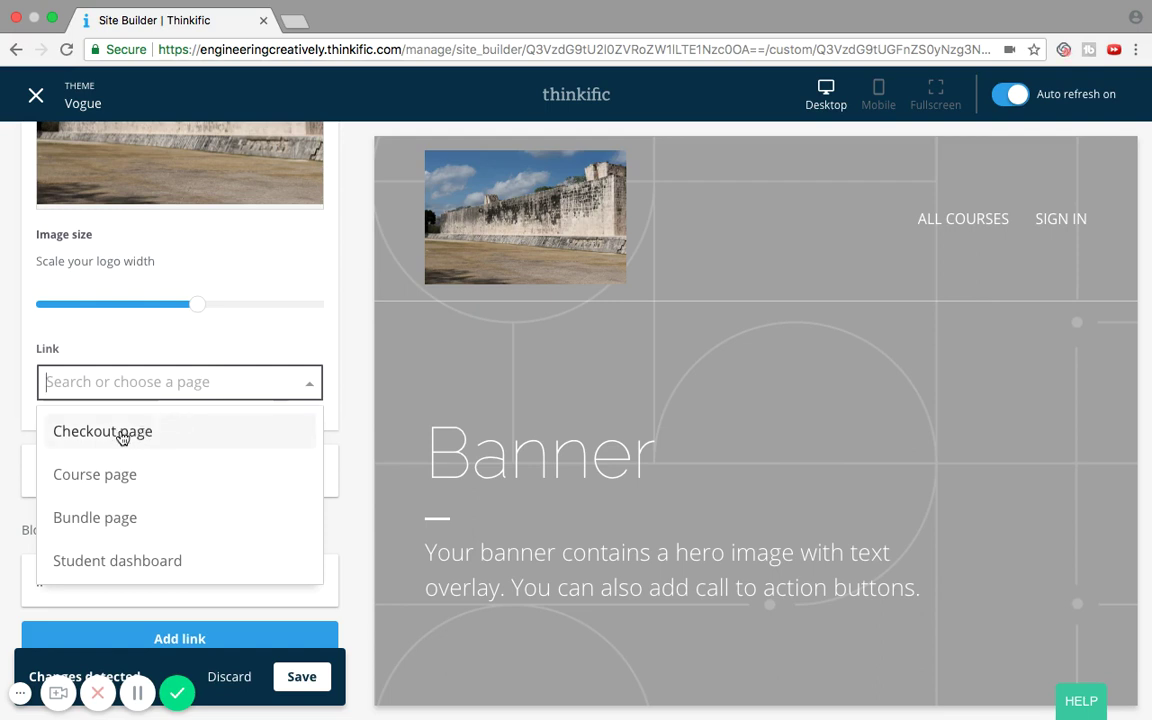
{"action": "left_click", "coordinate": [283, 346]}
{"action": "scroll", "coordinate": [309, 514], "scroll_direction": "down", "scroll_amount": 1}
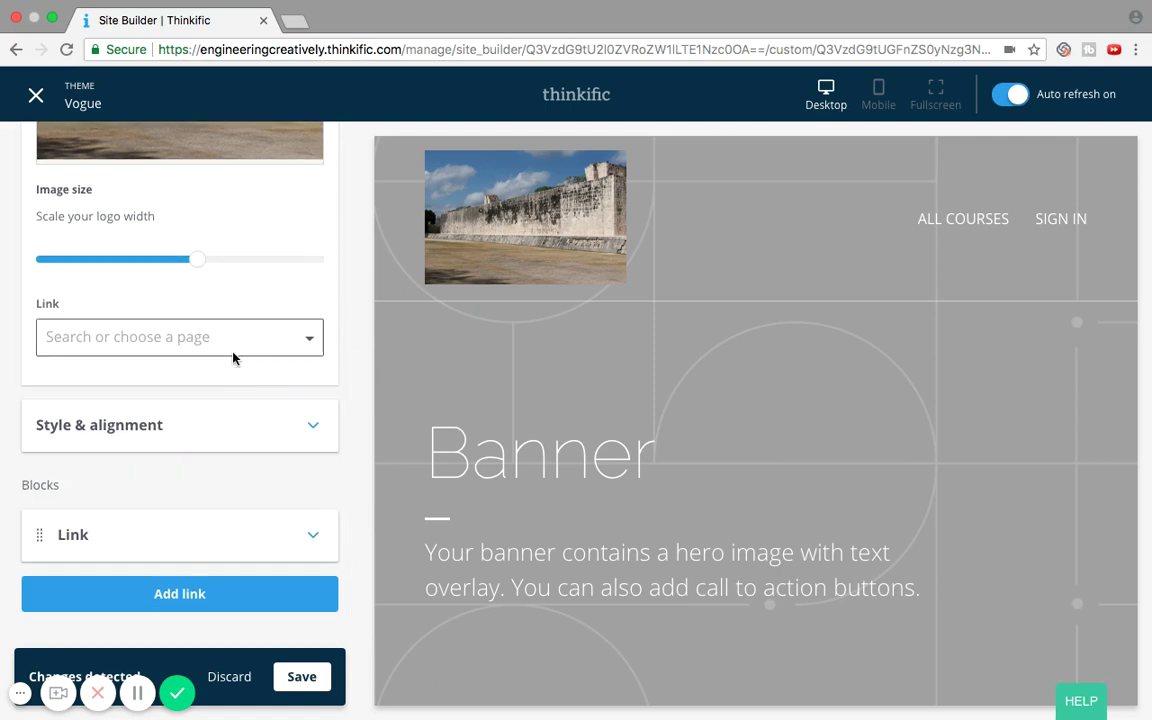
Give the header a solid black background under Style & alignment.
{"action": "left_click", "coordinate": [228, 428]}
{"action": "scroll", "coordinate": [228, 428], "scroll_direction": "down", "scroll_amount": 3}
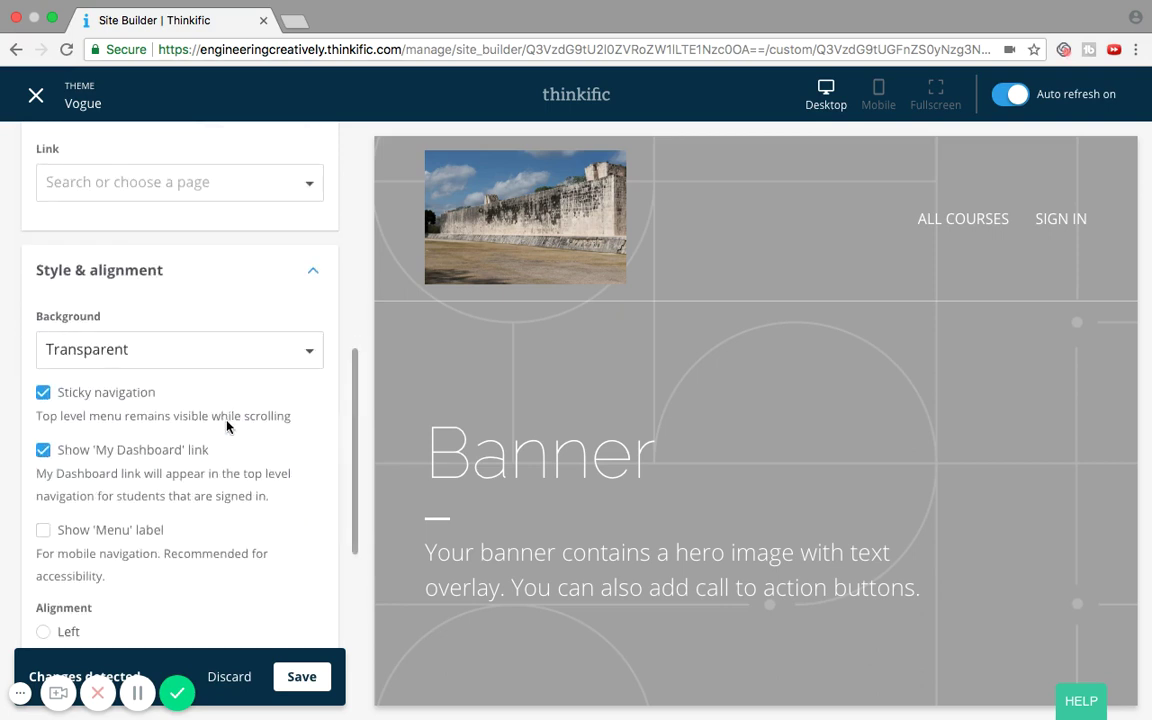
{"action": "left_click", "coordinate": [203, 350]}
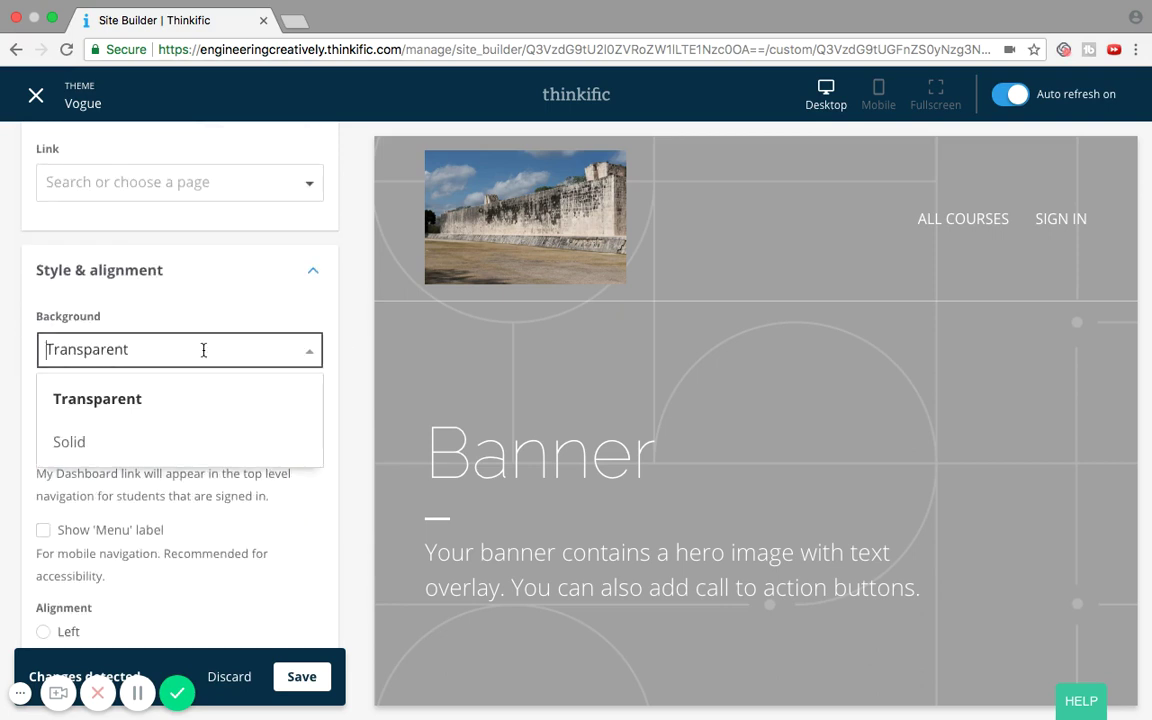
{"action": "left_click", "coordinate": [66, 441]}
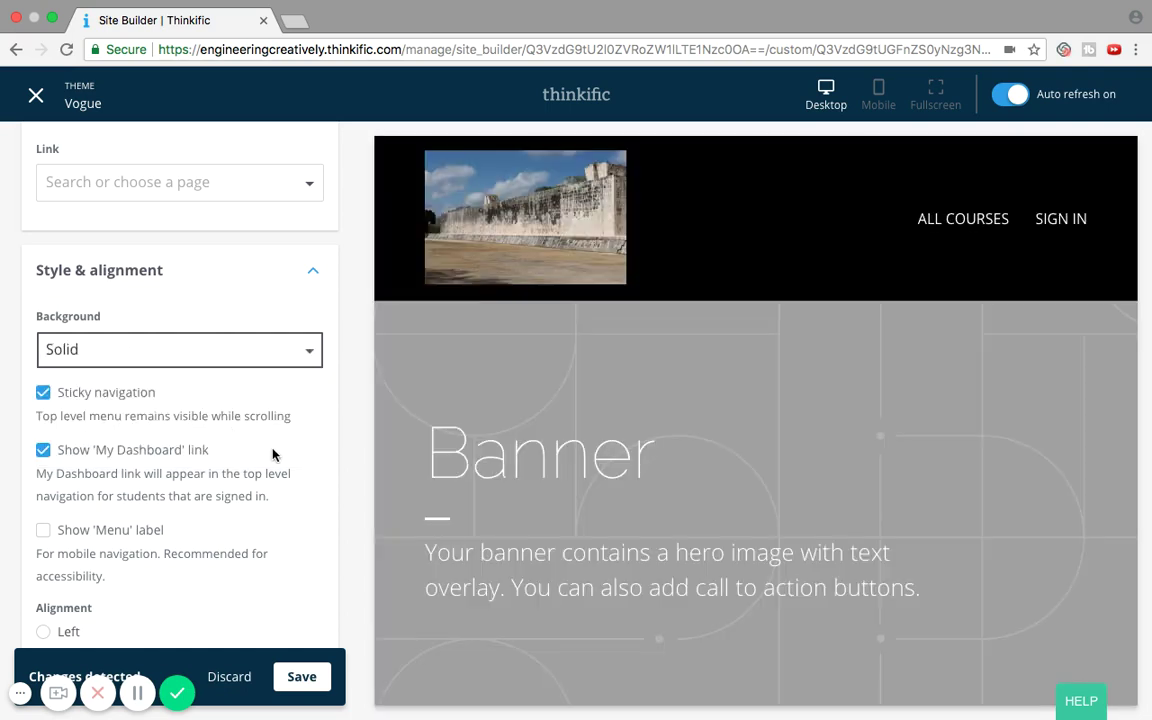
Enable the Show 'Menu' label option for mobile navigation.
{"action": "scroll", "coordinate": [275, 440], "scroll_direction": "down", "scroll_amount": 1}
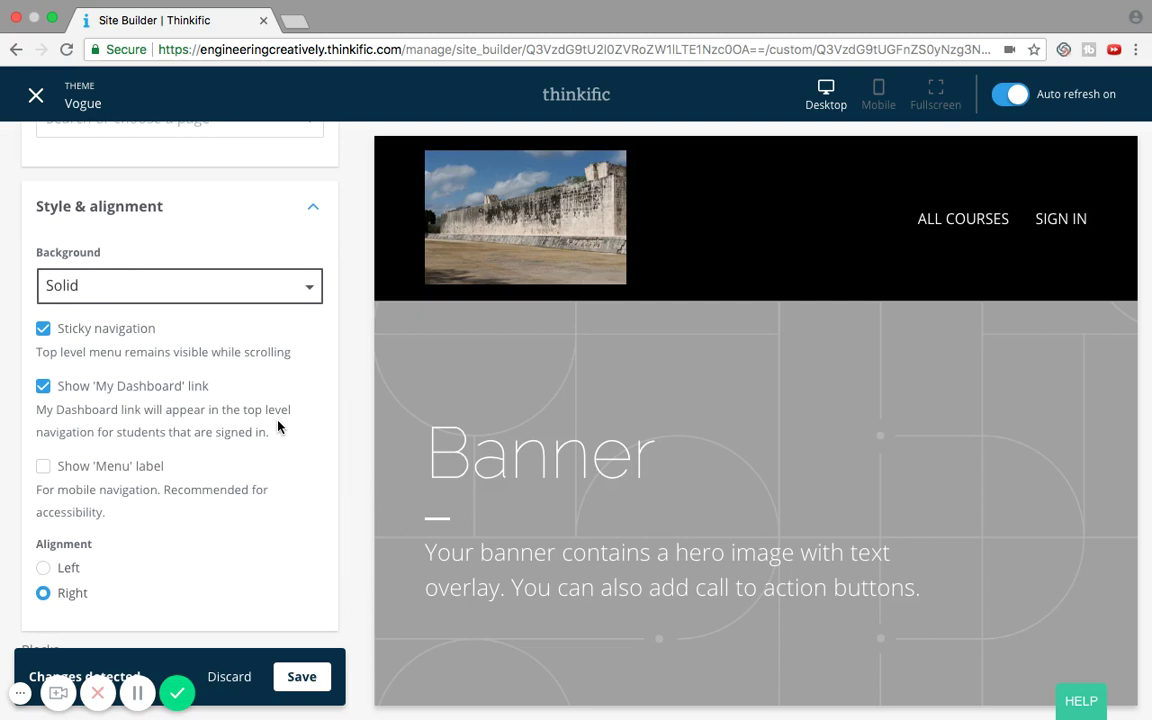
{"action": "scroll", "coordinate": [278, 425], "scroll_direction": "down", "scroll_amount": 3}
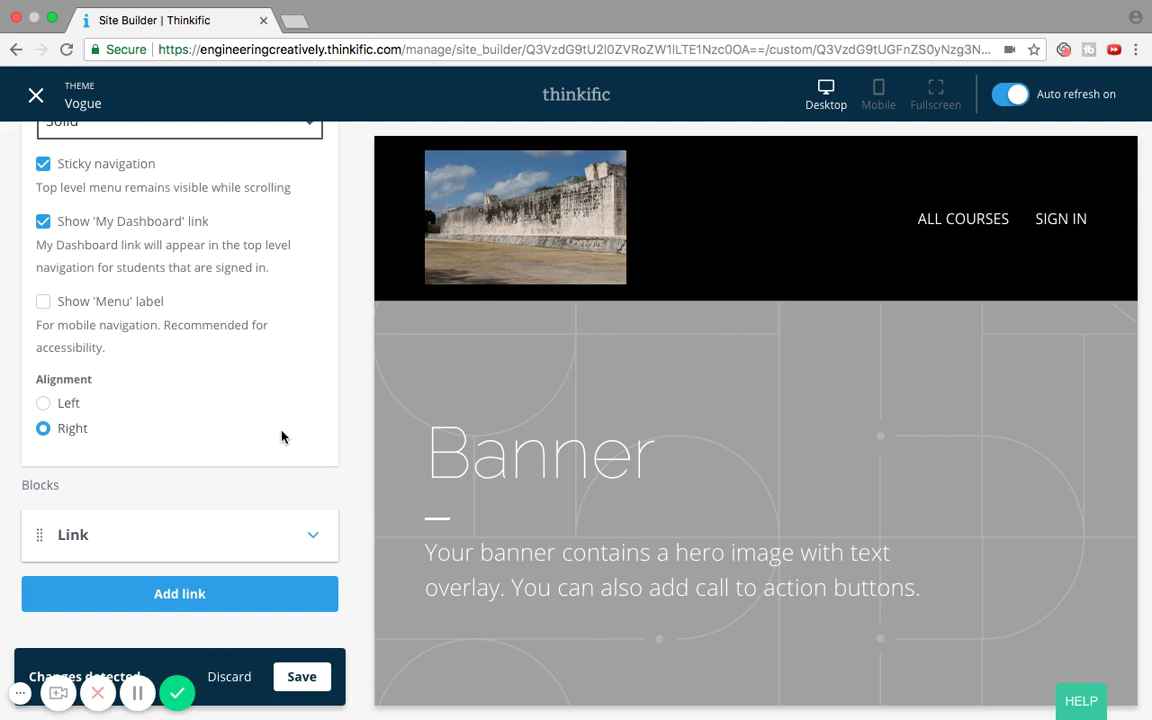
{"action": "scroll", "coordinate": [281, 436], "scroll_direction": "up", "scroll_amount": 1}
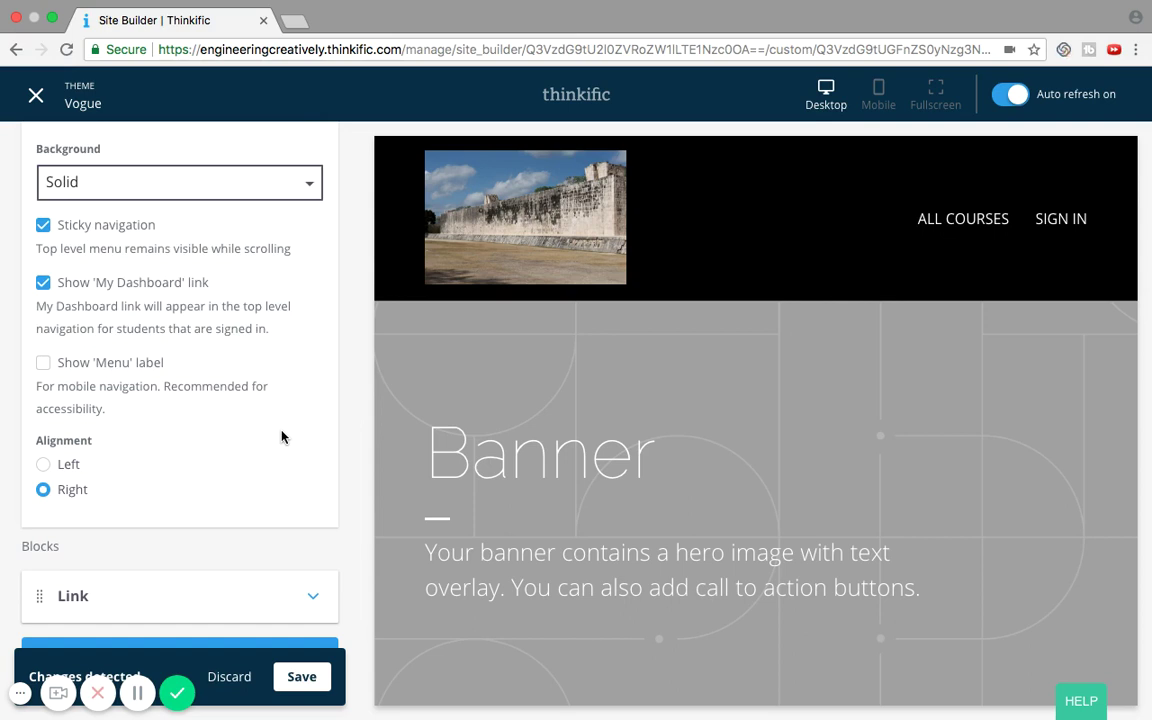
{"action": "scroll", "coordinate": [281, 436], "scroll_direction": "down", "scroll_amount": 1}
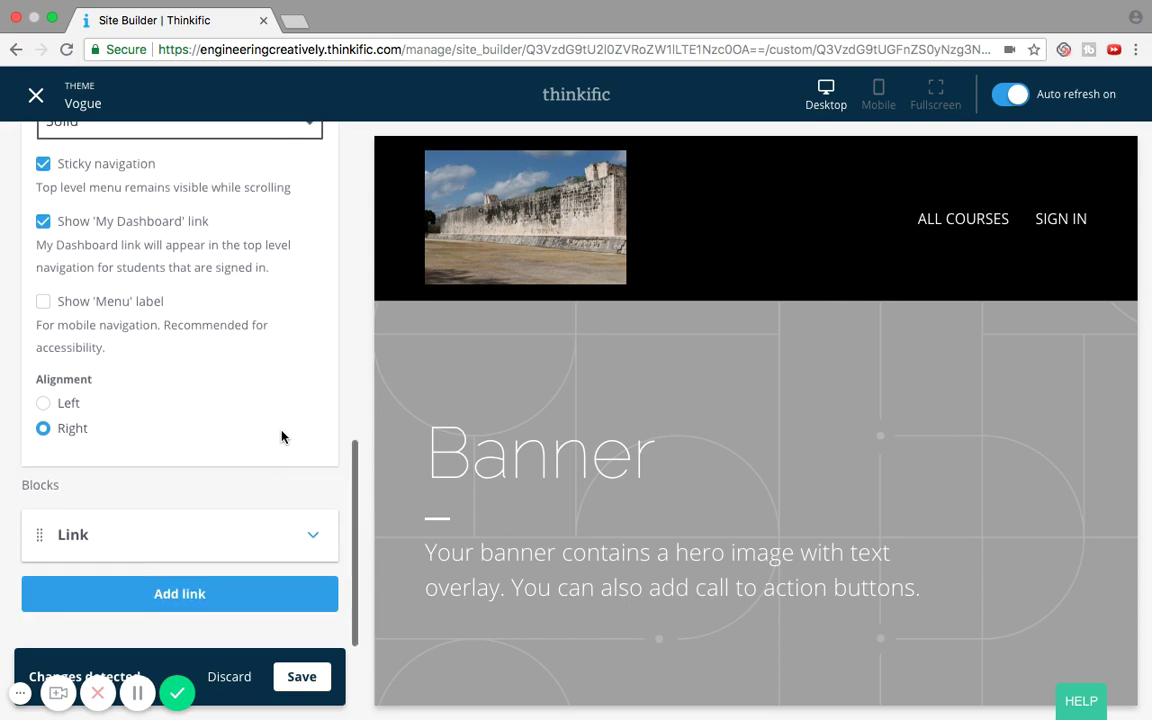
{"action": "left_click", "coordinate": [45, 305]}
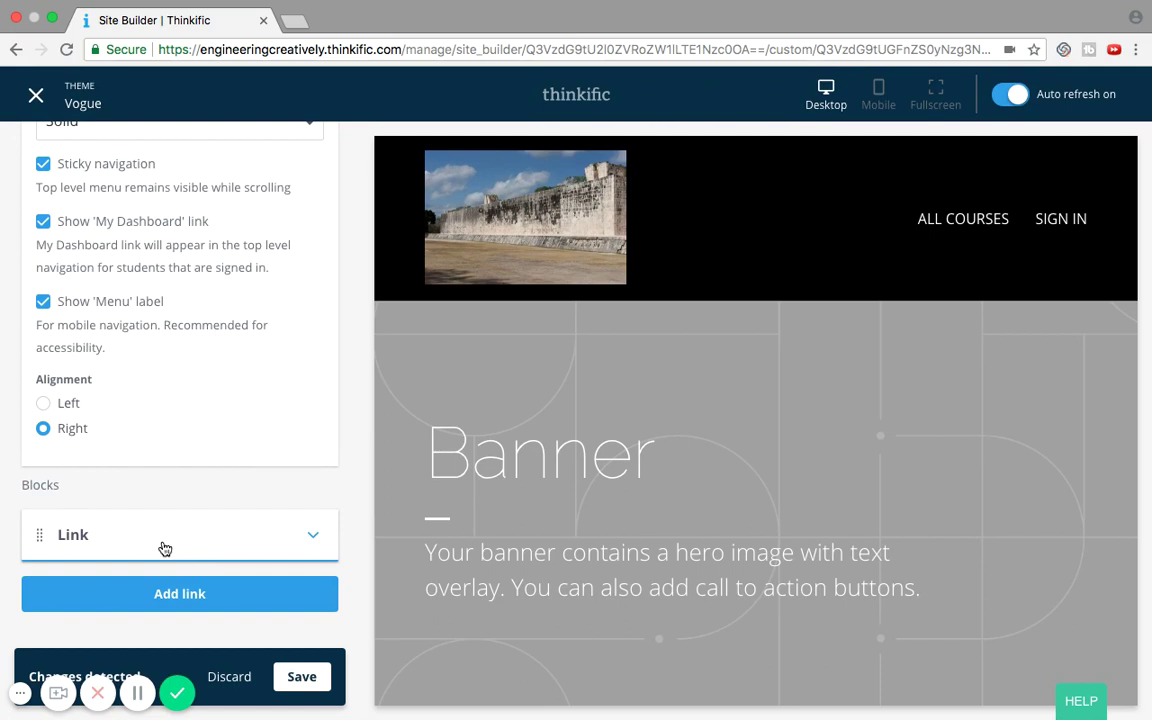
Check the All Courses link block pointing to /collections, then save the header changes.
{"action": "left_click", "coordinate": [165, 549]}
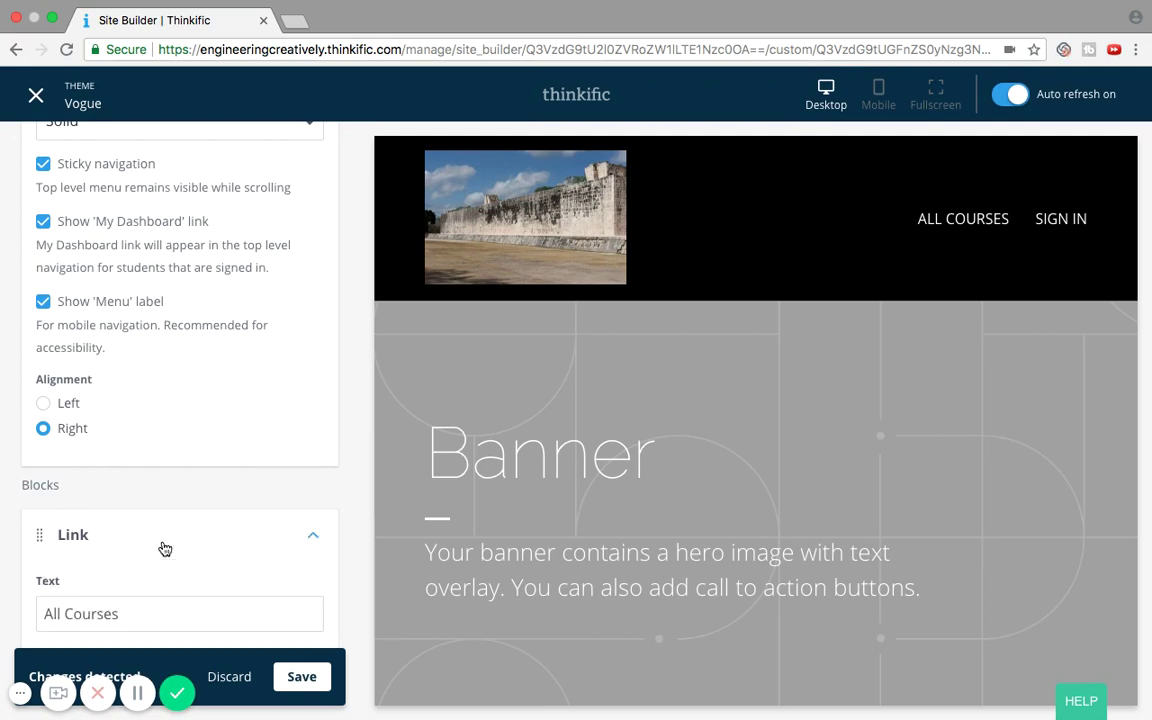
{"action": "scroll", "coordinate": [162, 548], "scroll_direction": "down", "scroll_amount": 5}
{"action": "left_click", "coordinate": [150, 382]}
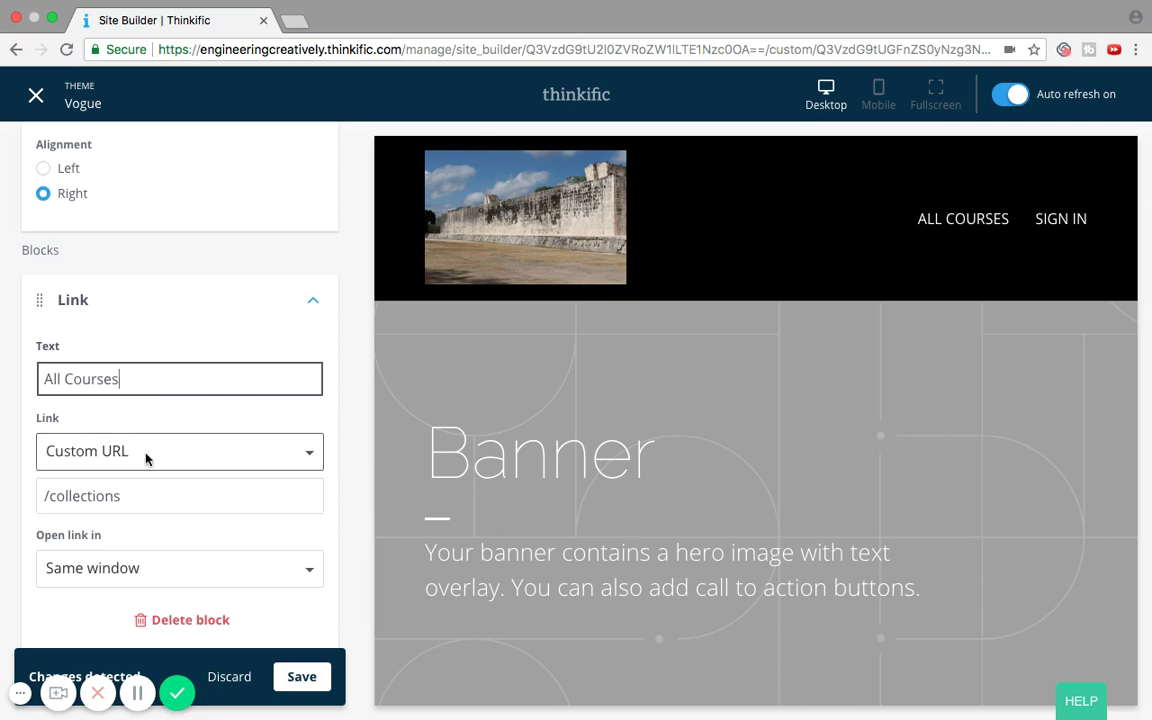
{"action": "scroll", "coordinate": [196, 462], "scroll_direction": "down", "scroll_amount": 2}
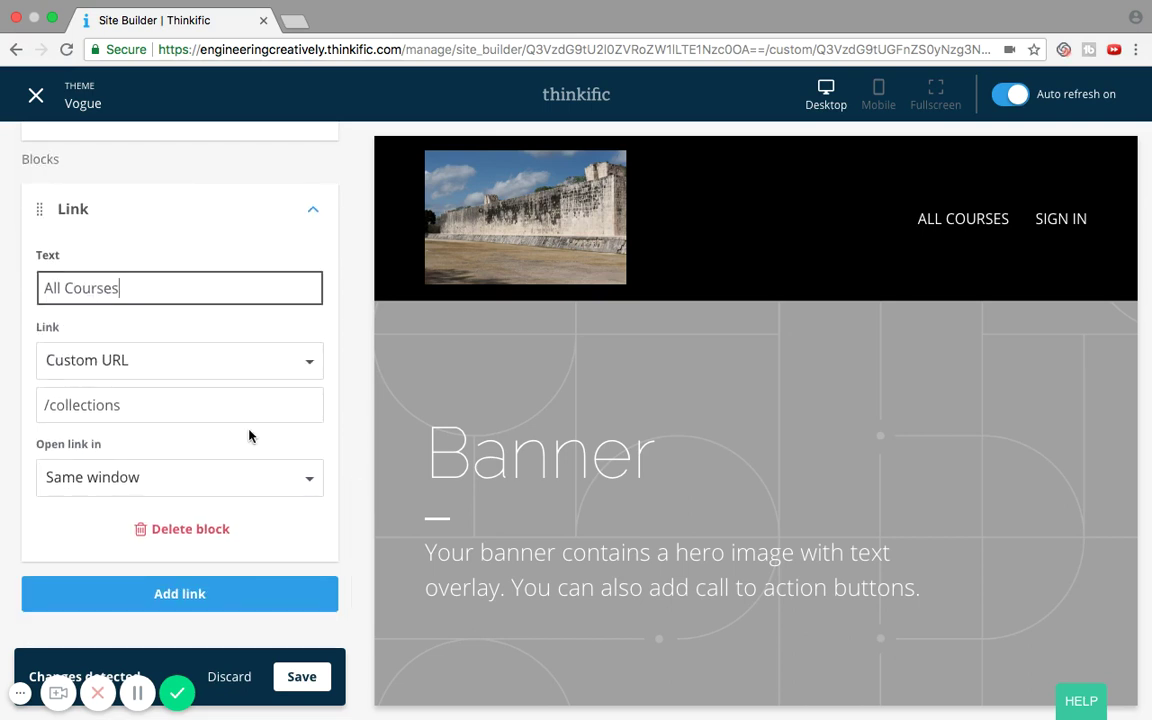
{"action": "scroll", "coordinate": [249, 437], "scroll_direction": "up", "scroll_amount": 5}
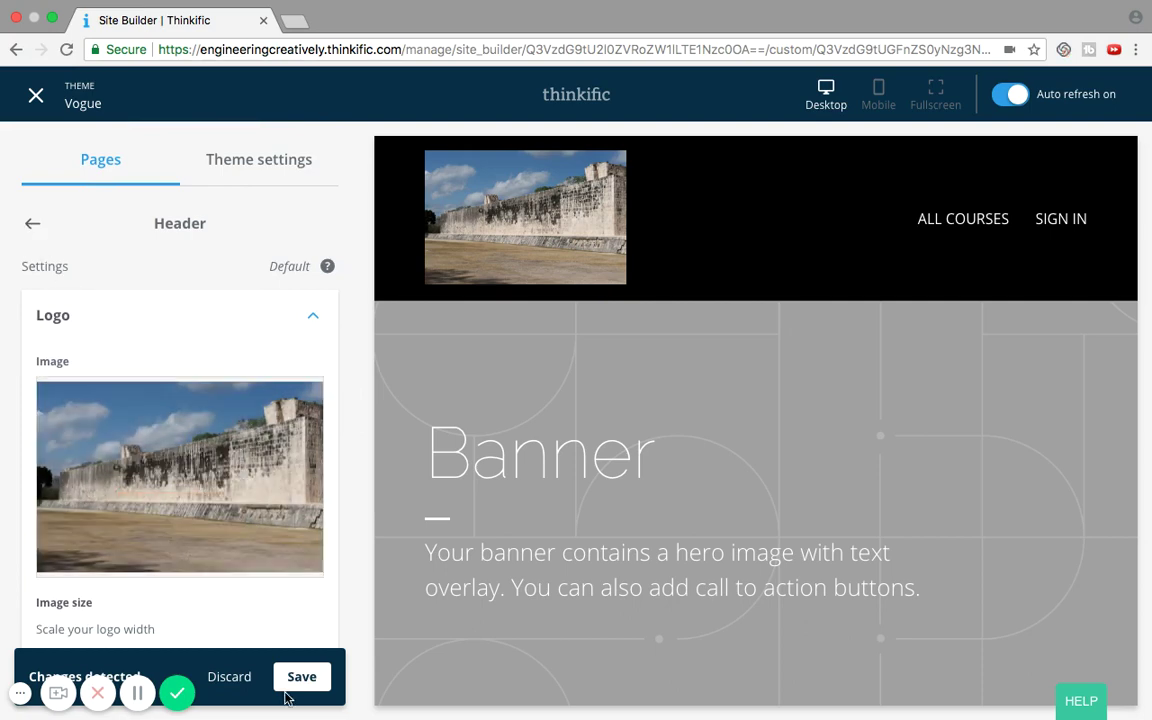
{"action": "mouse_move", "coordinate": [297, 530]}
{"action": "scroll", "coordinate": [297, 530], "scroll_direction": "down", "scroll_amount": 5}
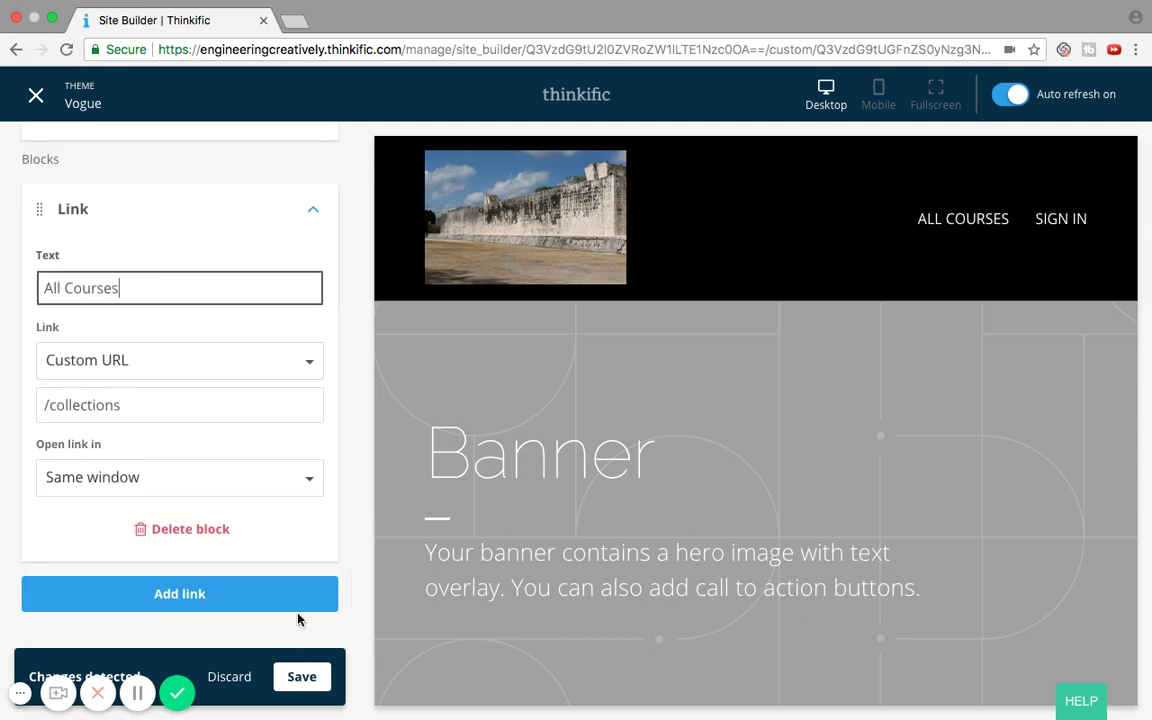
{"action": "left_click", "coordinate": [299, 680]}
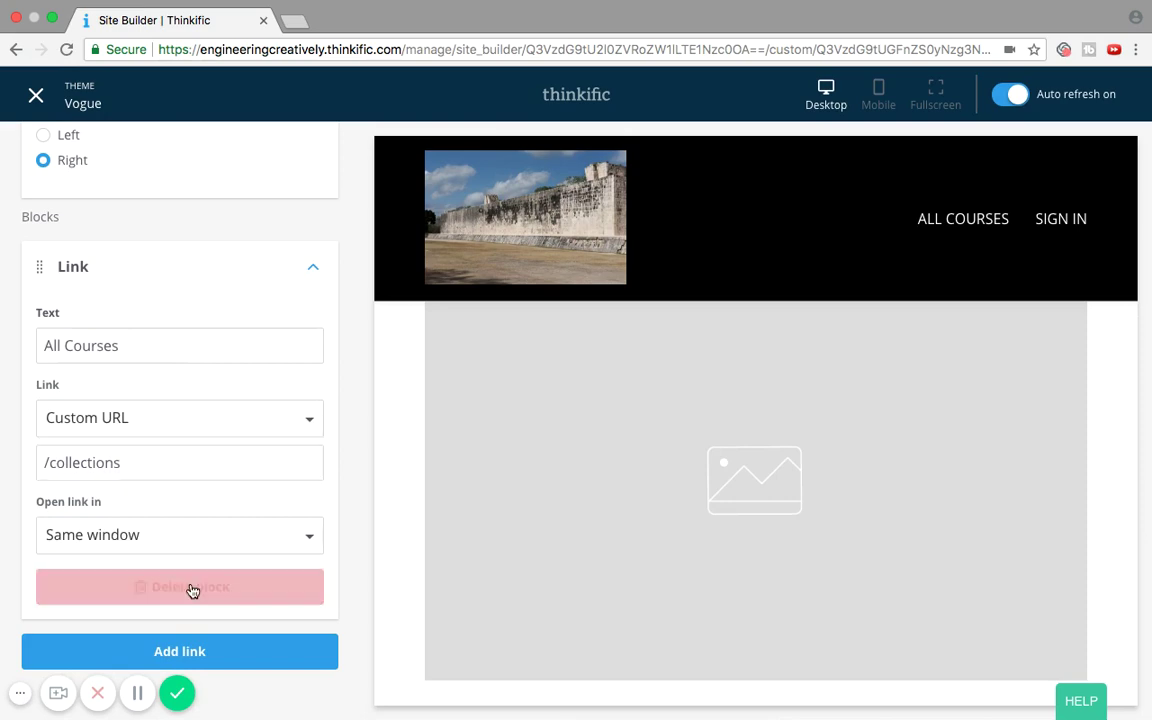
Delete the All Courses link block, leaving only SIGN IN beside the logo.
{"action": "left_click", "coordinate": [190, 590]}
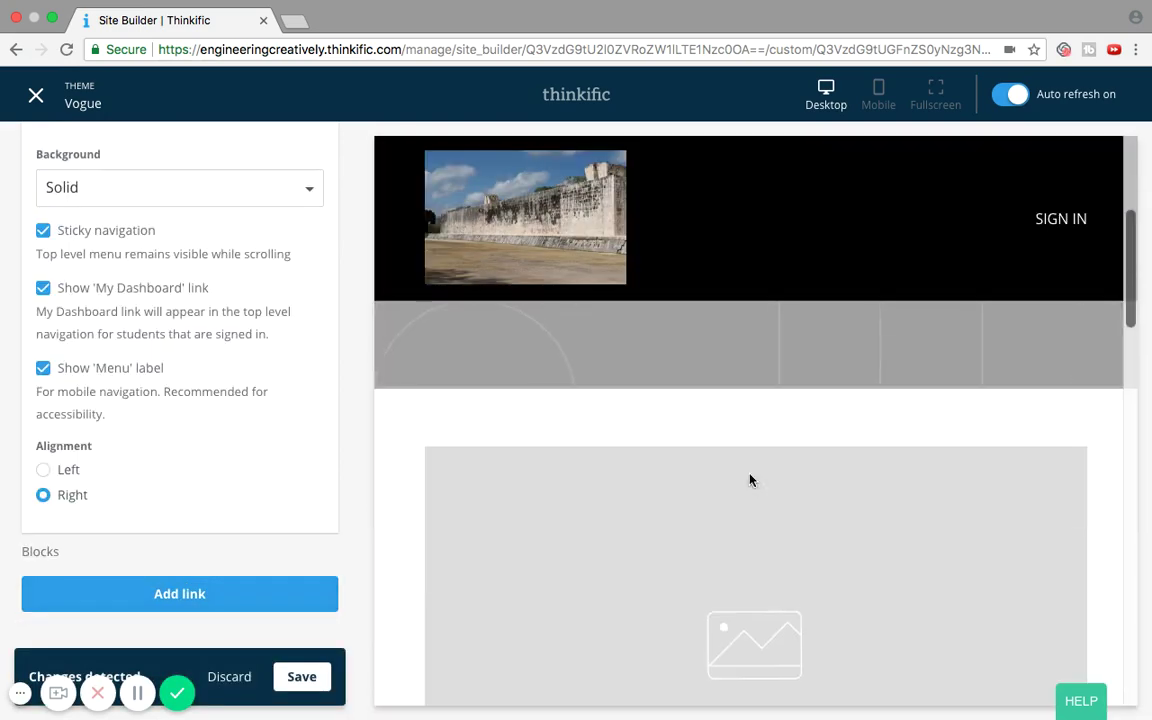
{"action": "scroll", "coordinate": [750, 481], "scroll_direction": "down", "scroll_amount": 10}
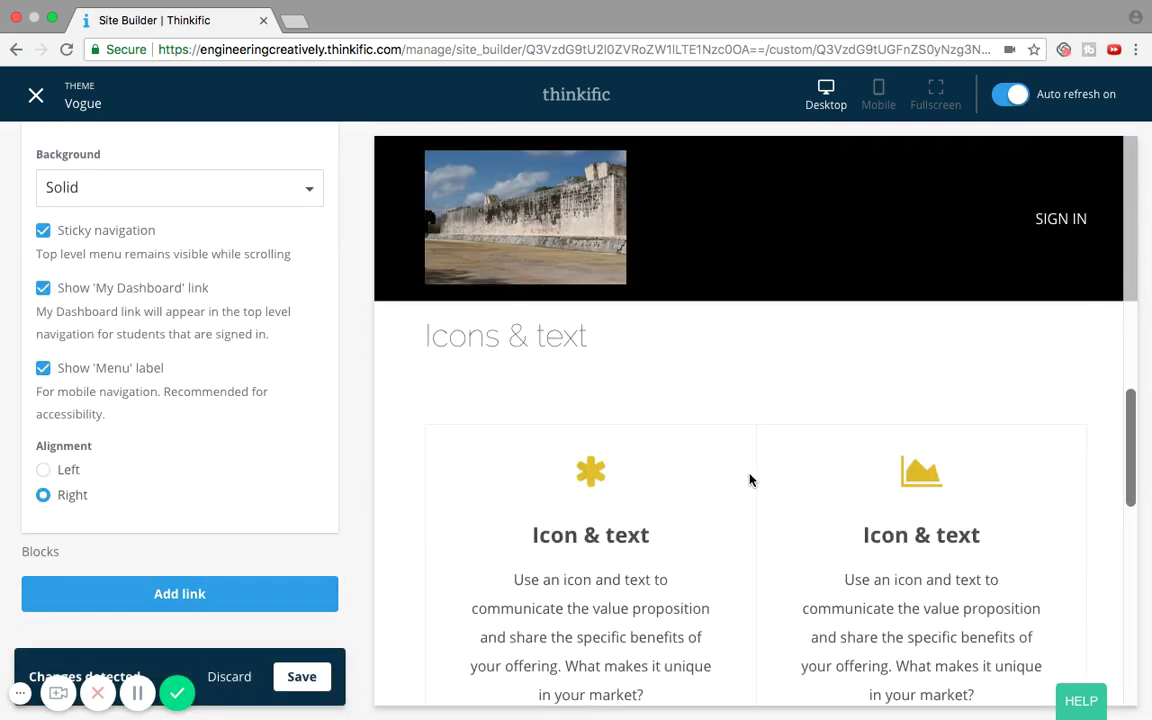
{"action": "scroll", "coordinate": [750, 481], "scroll_direction": "down", "scroll_amount": 5}
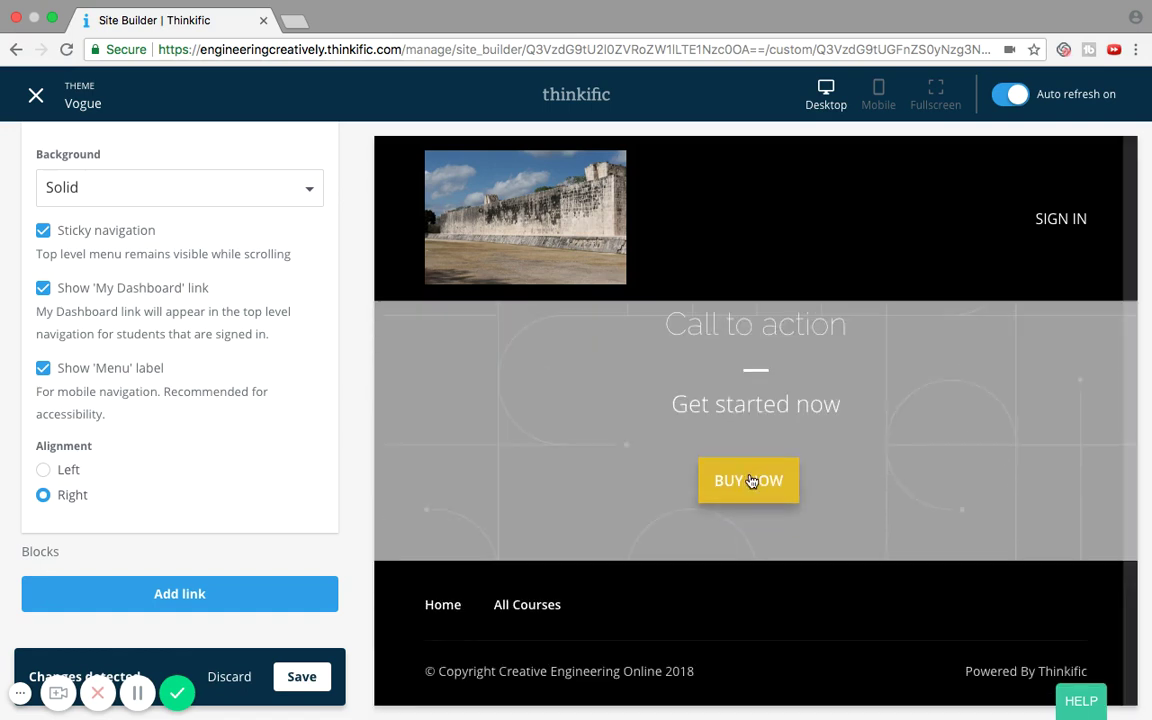
{"action": "scroll", "coordinate": [590, 488], "scroll_direction": "up", "scroll_amount": 3}
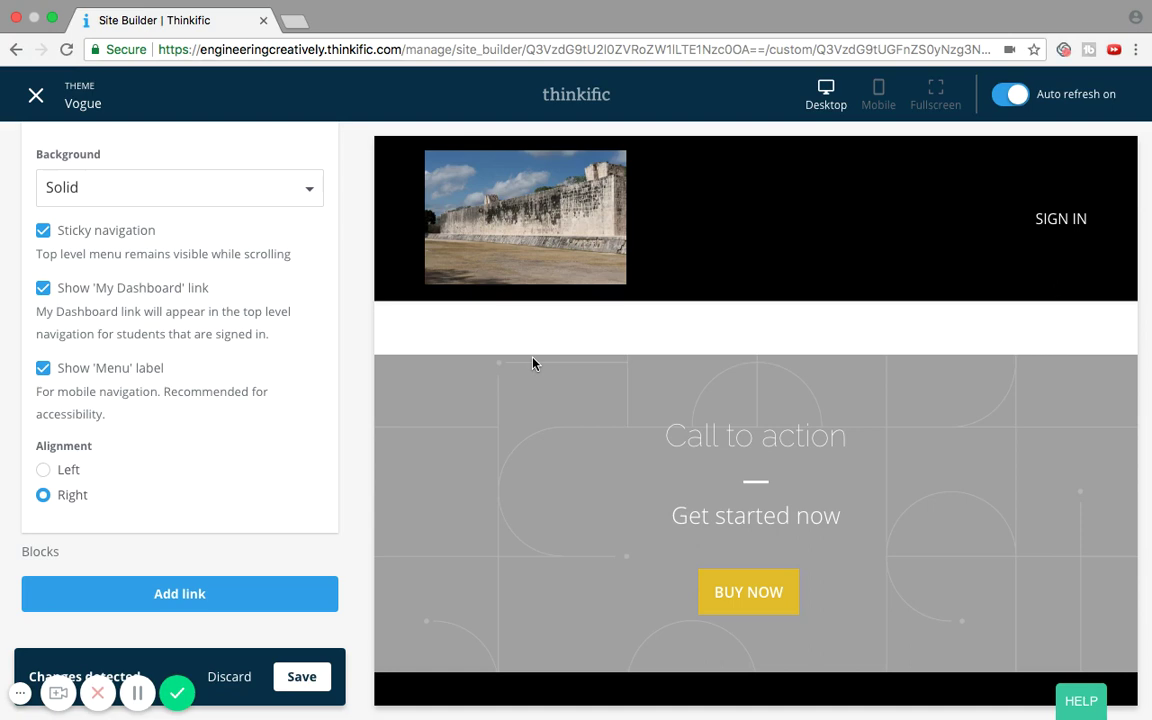
{"action": "scroll", "coordinate": [212, 320], "scroll_direction": "up", "scroll_amount": 2}
{"action": "scroll", "coordinate": [212, 320], "scroll_direction": "up", "scroll_amount": 5}
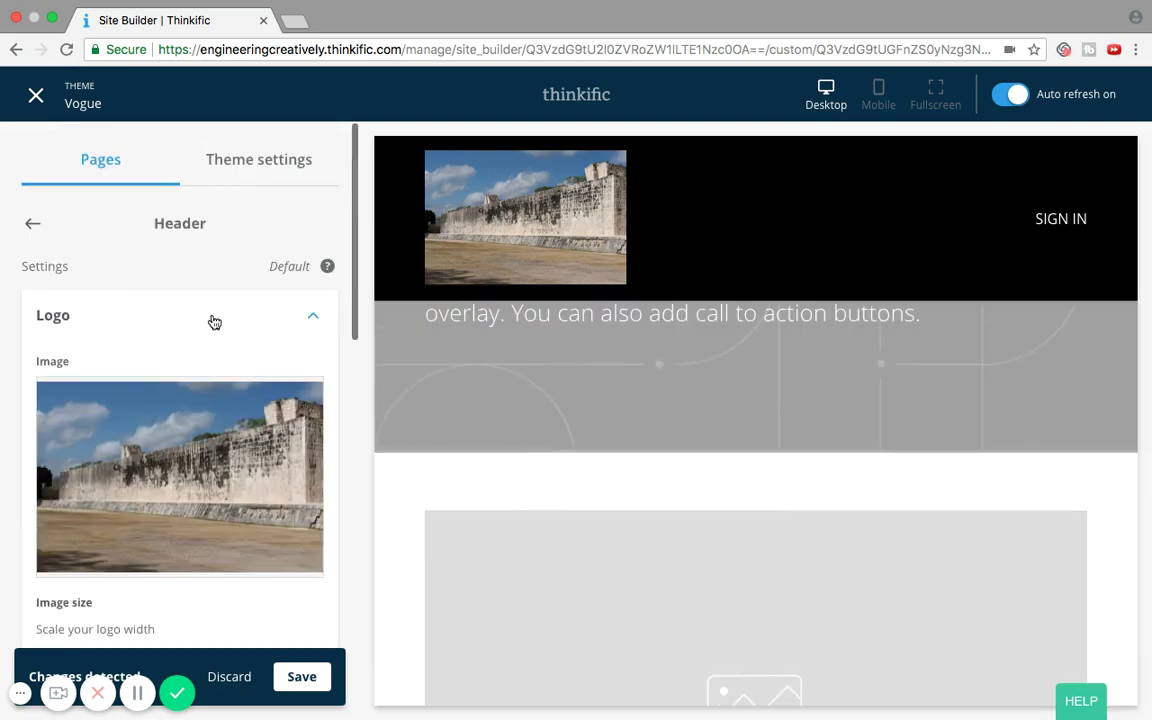
Remove the hero image from the FAQ's page Banner section.
{"action": "left_click", "coordinate": [34, 226]}
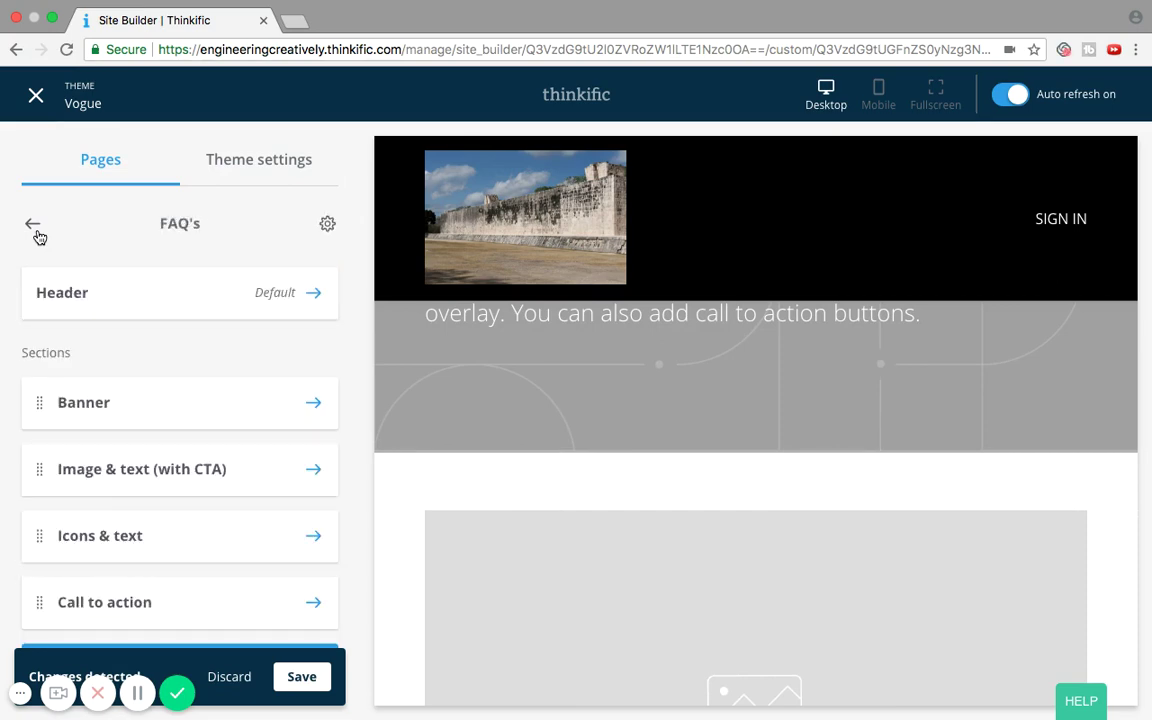
{"action": "left_click", "coordinate": [197, 405]}
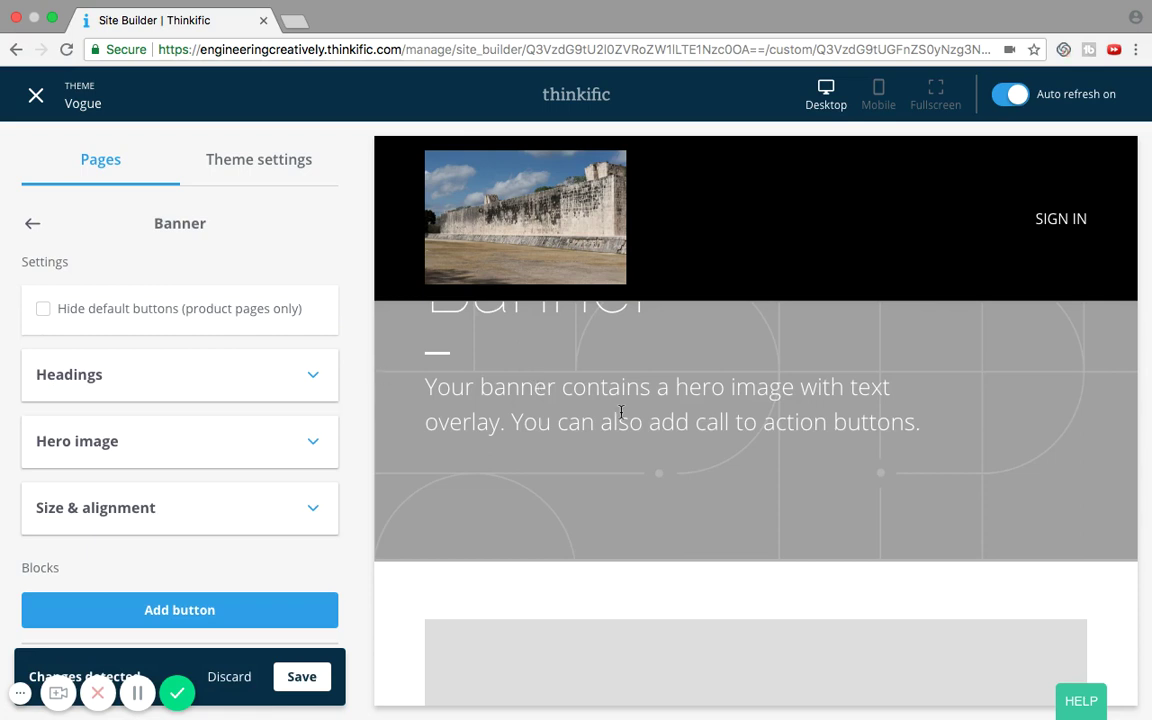
{"action": "scroll", "coordinate": [617, 406], "scroll_direction": "up", "scroll_amount": 3}
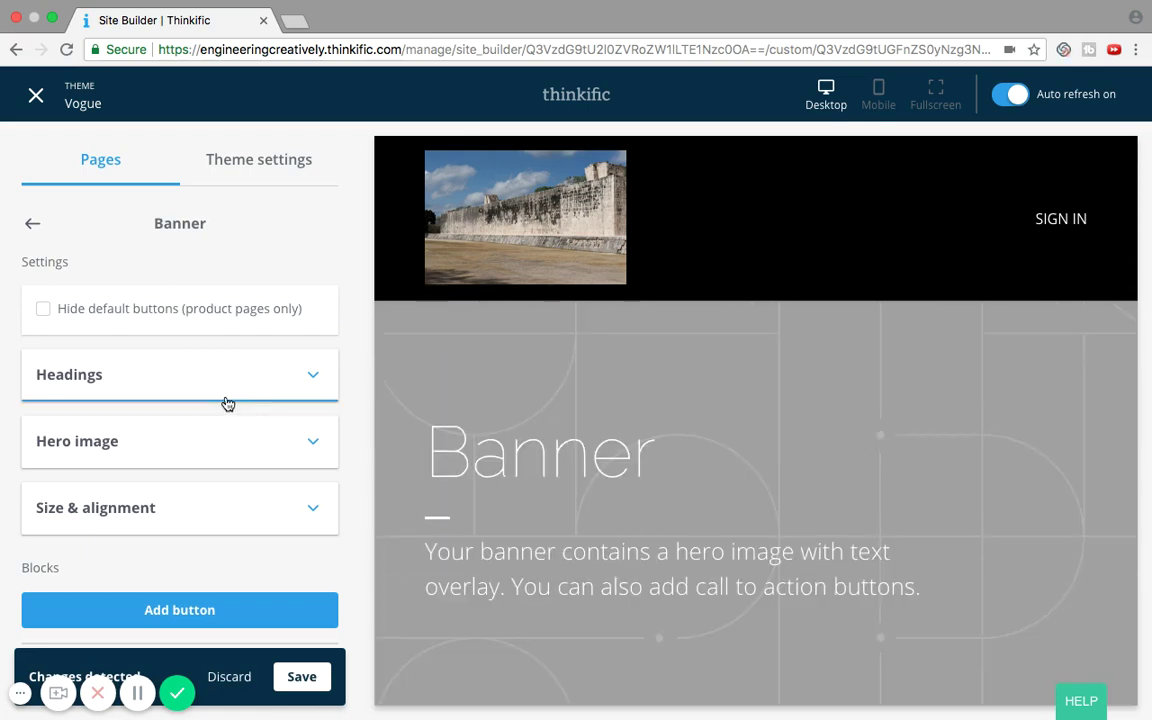
{"action": "left_click", "coordinate": [188, 451]}
{"action": "scroll", "coordinate": [209, 486], "scroll_direction": "down", "scroll_amount": 3}
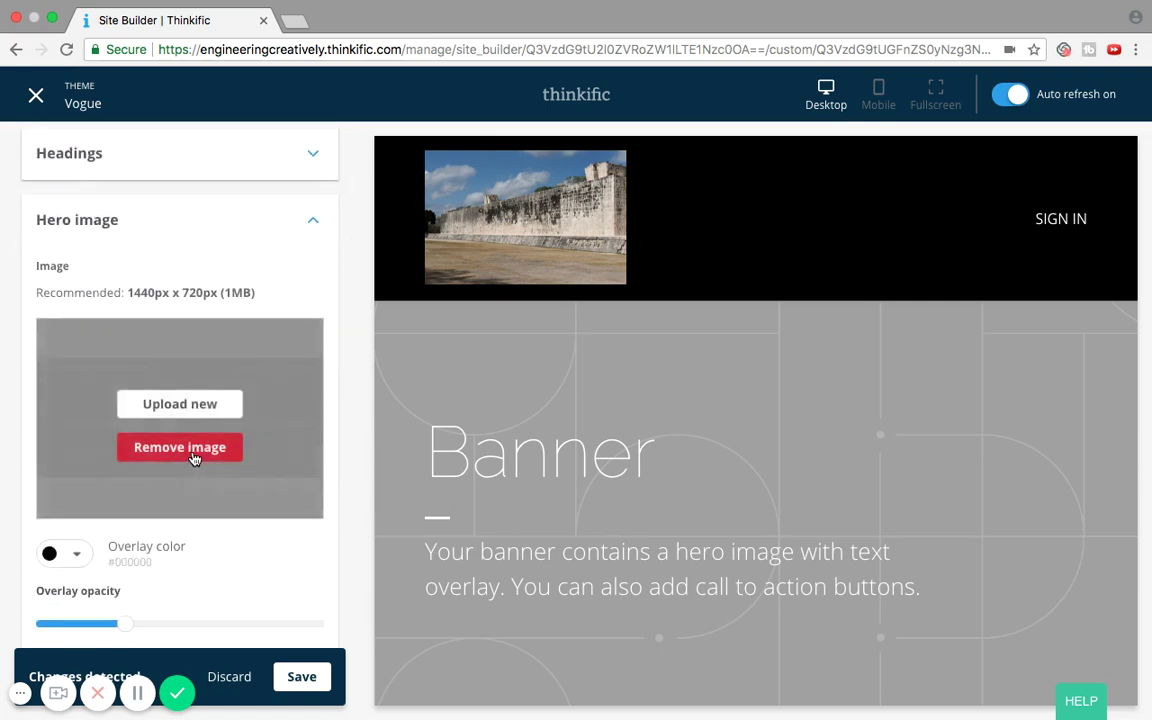
{"action": "left_click", "coordinate": [180, 447]}
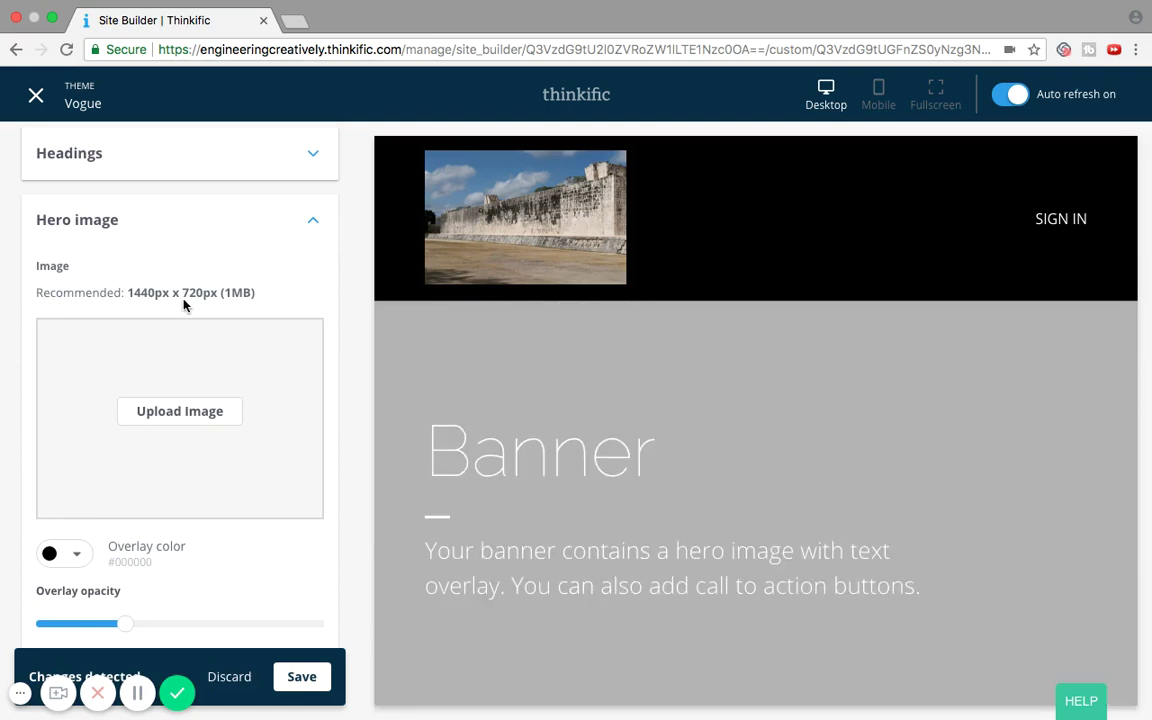
Increase the banner's overlay opacity to darken the hero area.
{"action": "scroll", "coordinate": [184, 305], "scroll_direction": "down", "scroll_amount": 5}
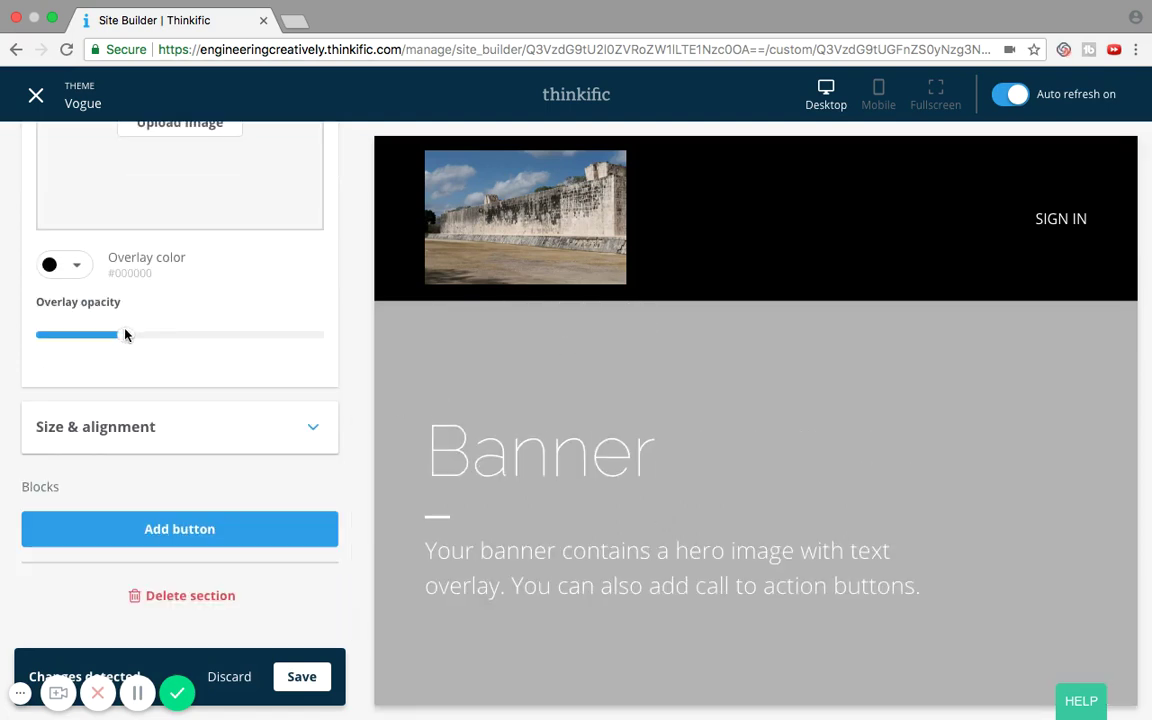
{"action": "left_click_drag", "start_coordinate": [125, 335], "coordinate": [102, 335]}
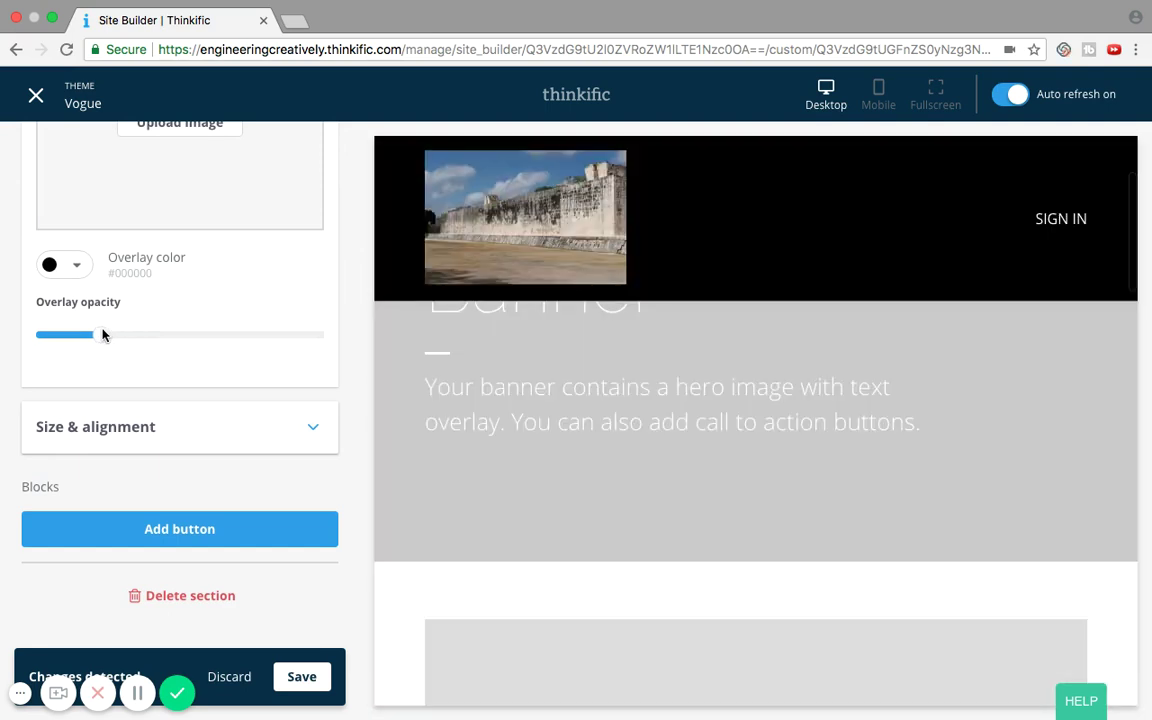
{"action": "left_click_drag", "start_coordinate": [104, 339], "coordinate": [169, 344]}
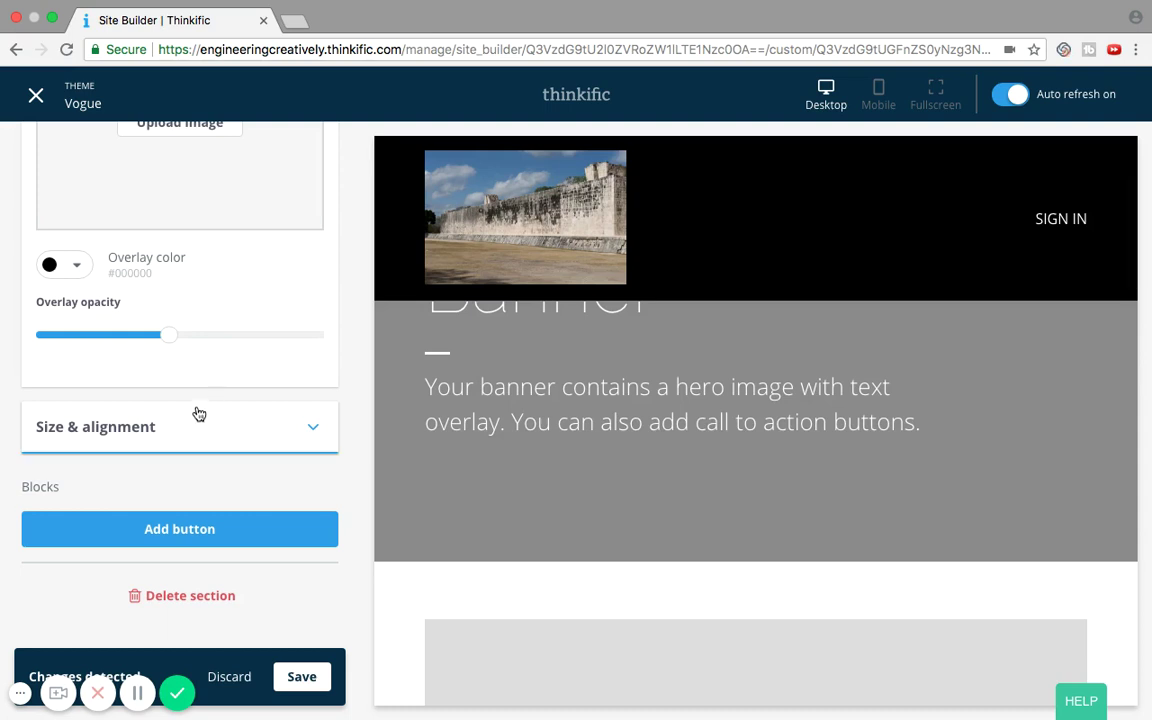
{"action": "scroll", "coordinate": [211, 404], "scroll_direction": "down", "scroll_amount": 1}
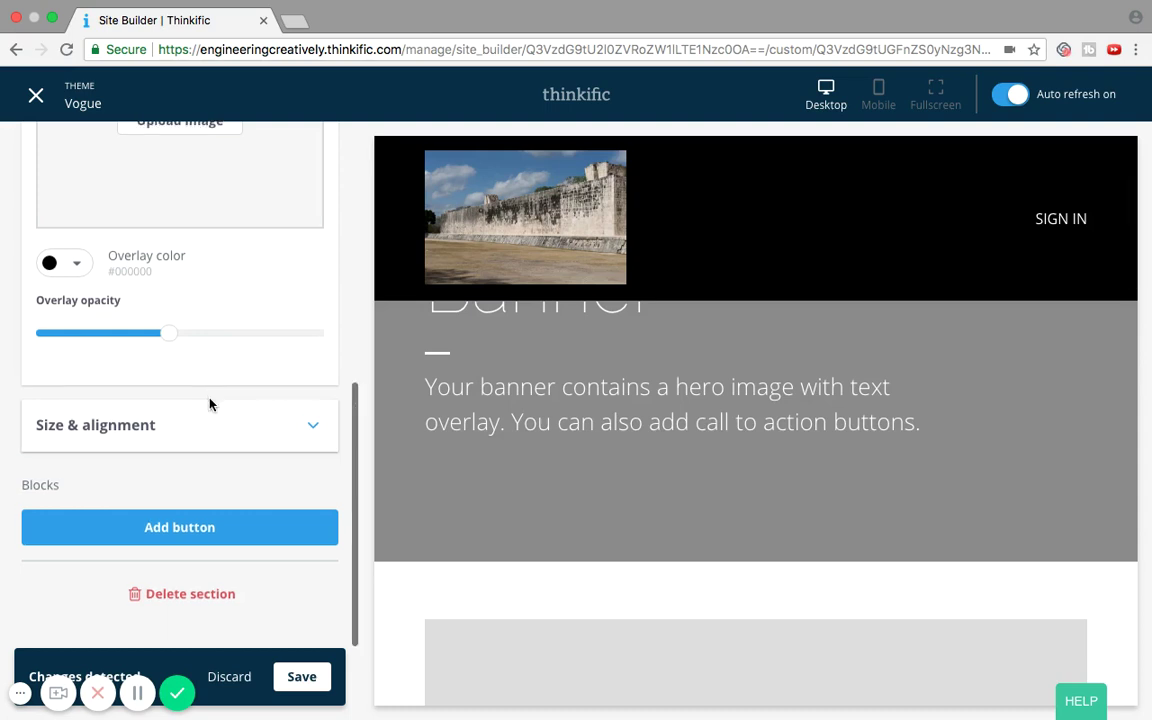
{"action": "left_click", "coordinate": [253, 426]}
Center-align the banner text and add a yellow CALL TO ACTION button beneath it.
{"action": "scroll", "coordinate": [250, 425], "scroll_direction": "down", "scroll_amount": 4}
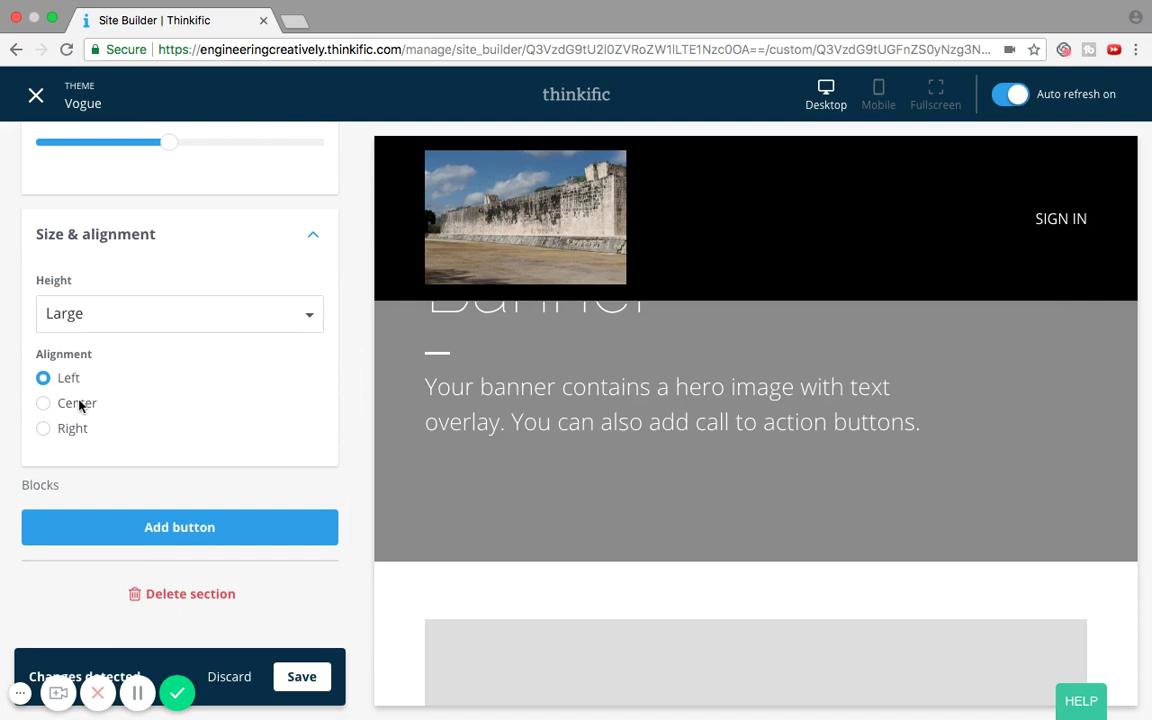
{"action": "left_click", "coordinate": [80, 404]}
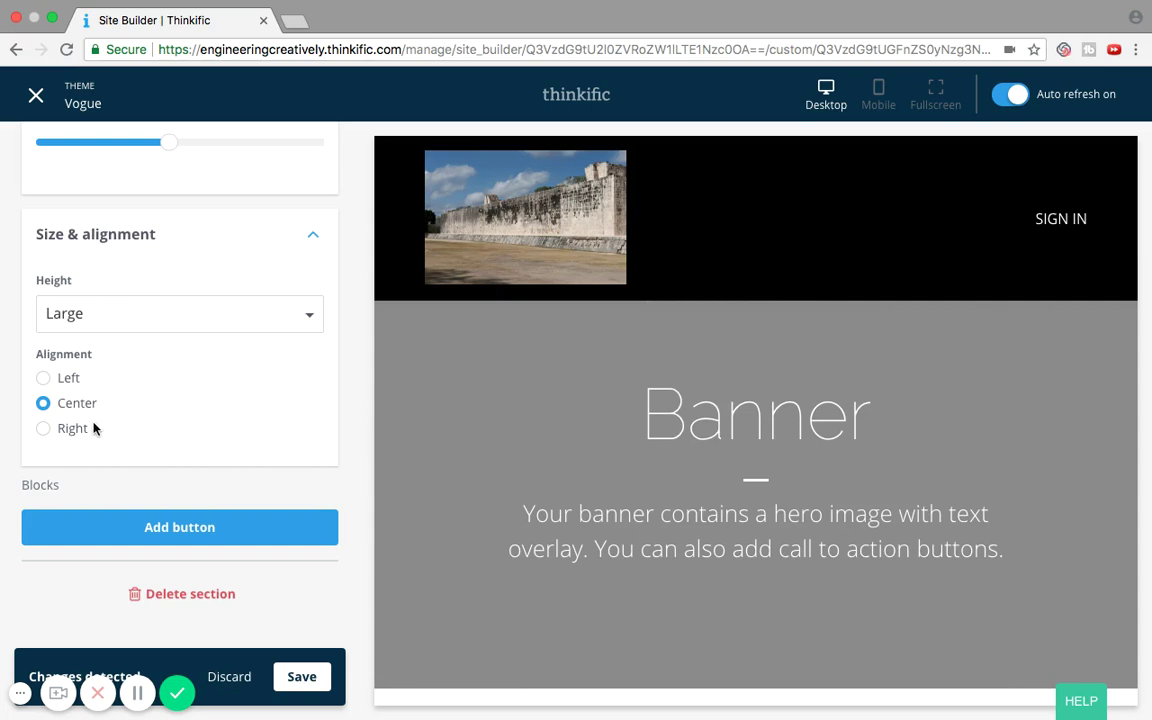
{"action": "left_click", "coordinate": [187, 531]}
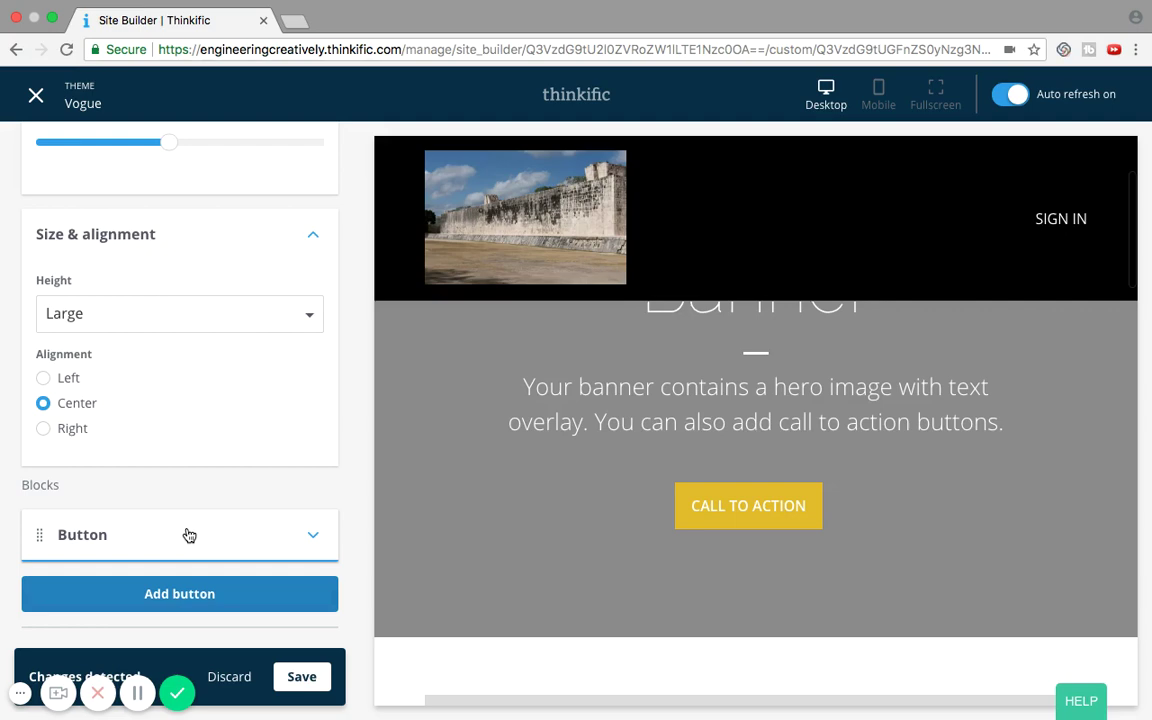
{"action": "scroll", "coordinate": [771, 499], "scroll_direction": "down", "scroll_amount": 2}
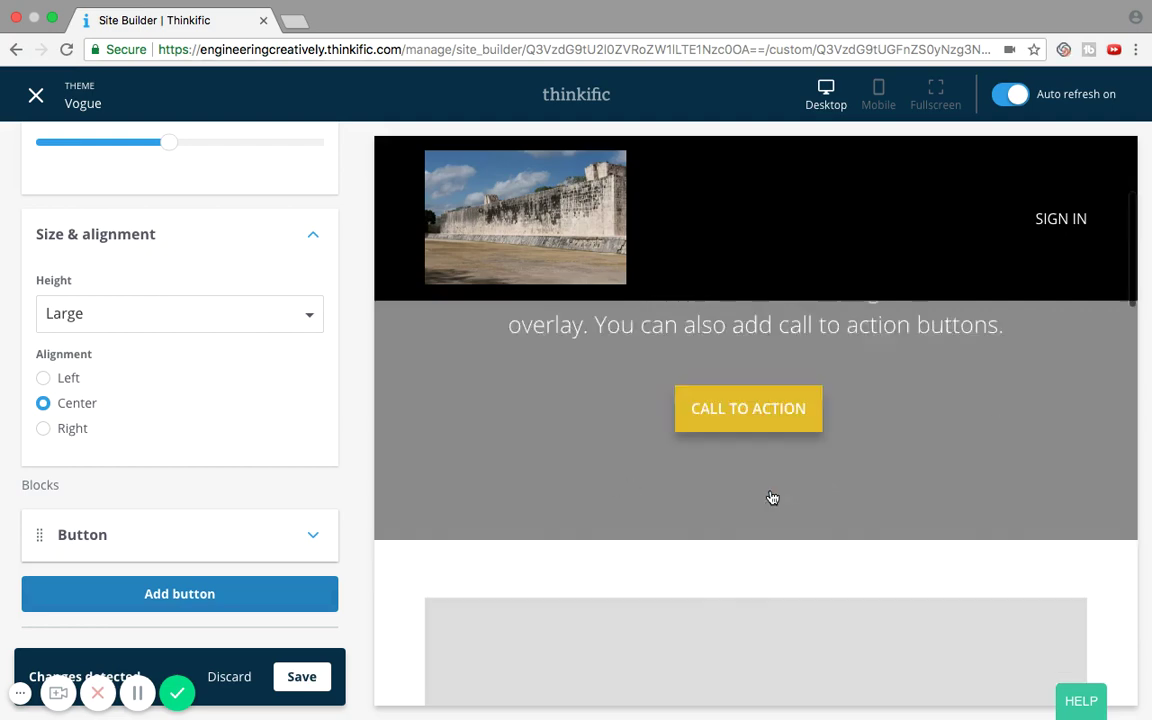
{"action": "scroll", "coordinate": [771, 499], "scroll_direction": "down", "scroll_amount": 10}
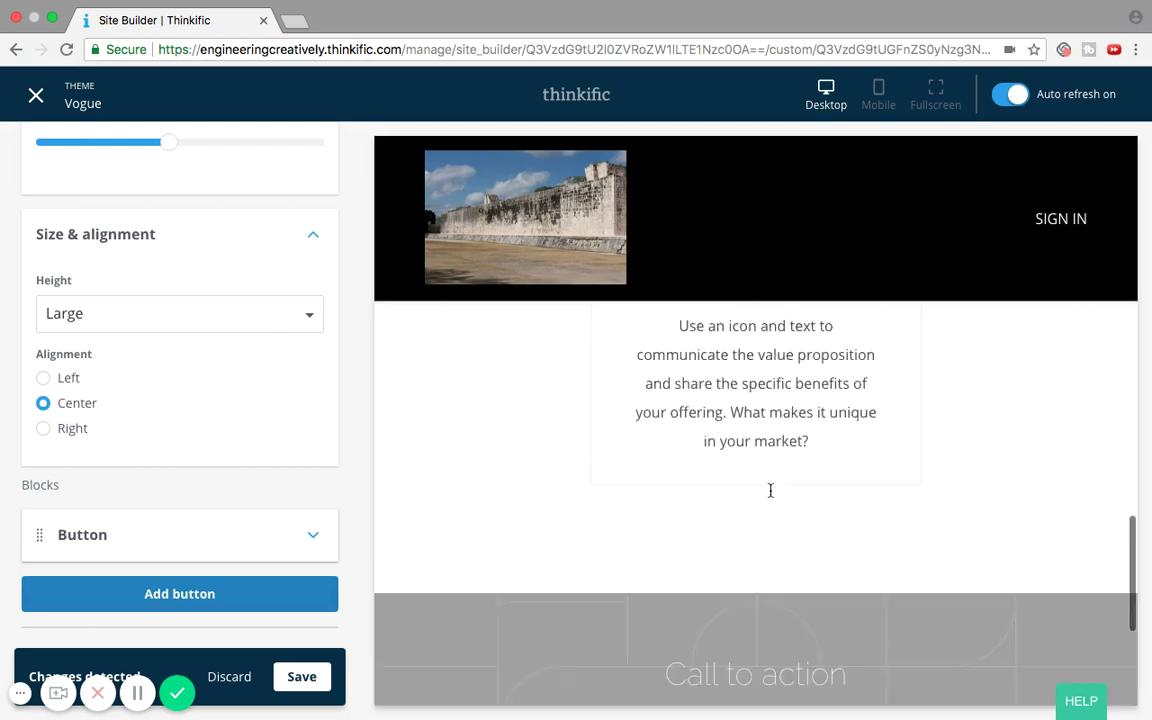
{"action": "scroll", "coordinate": [771, 496], "scroll_direction": "down", "scroll_amount": 3}
{"action": "scroll", "coordinate": [770, 460], "scroll_direction": "up", "scroll_amount": 8}
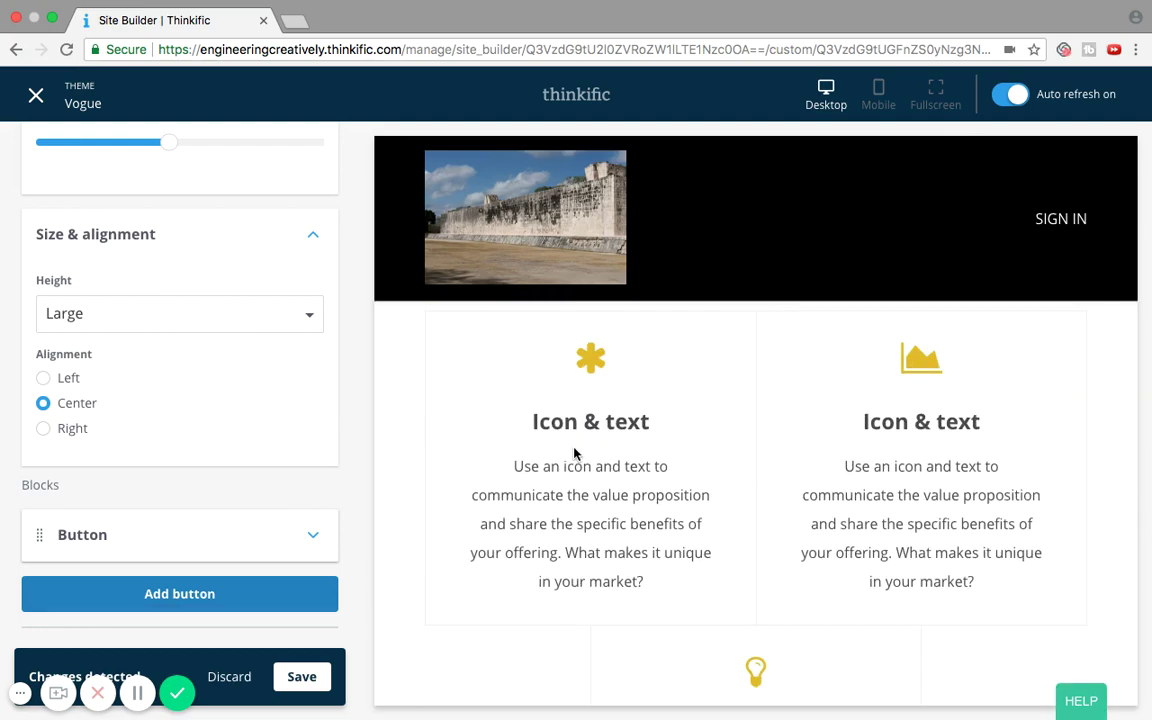
{"action": "scroll", "coordinate": [581, 488], "scroll_direction": "up", "scroll_amount": 4}
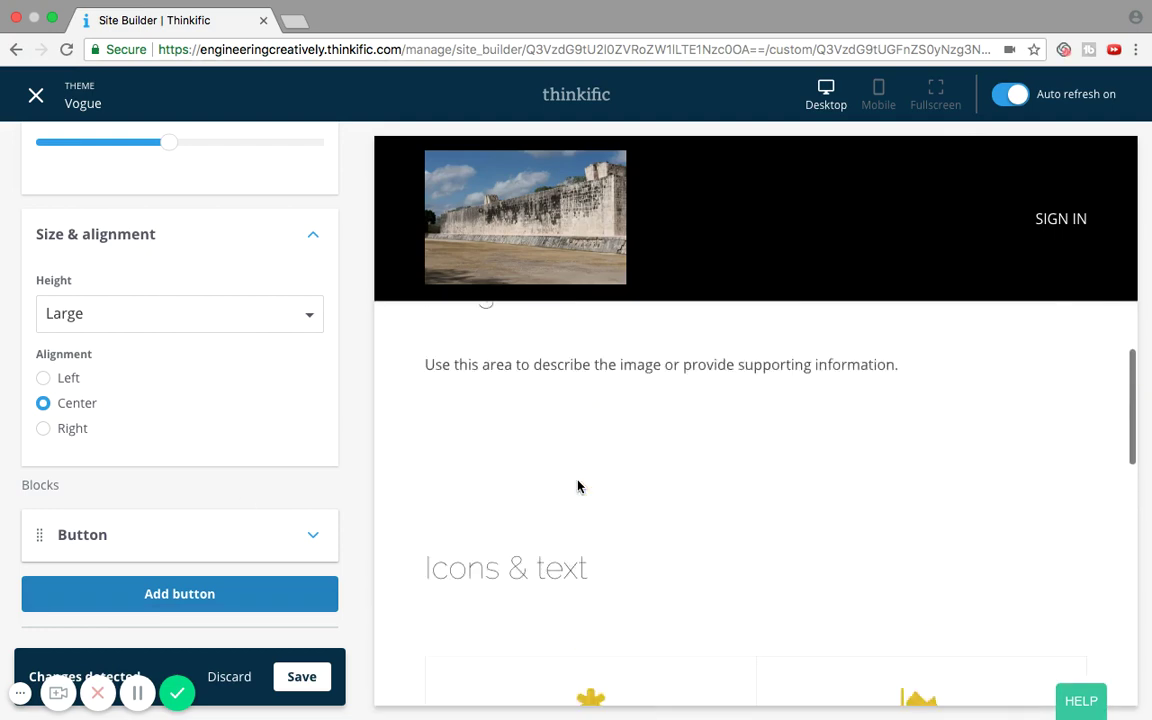
{"action": "scroll", "coordinate": [578, 486], "scroll_direction": "up", "scroll_amount": 10}
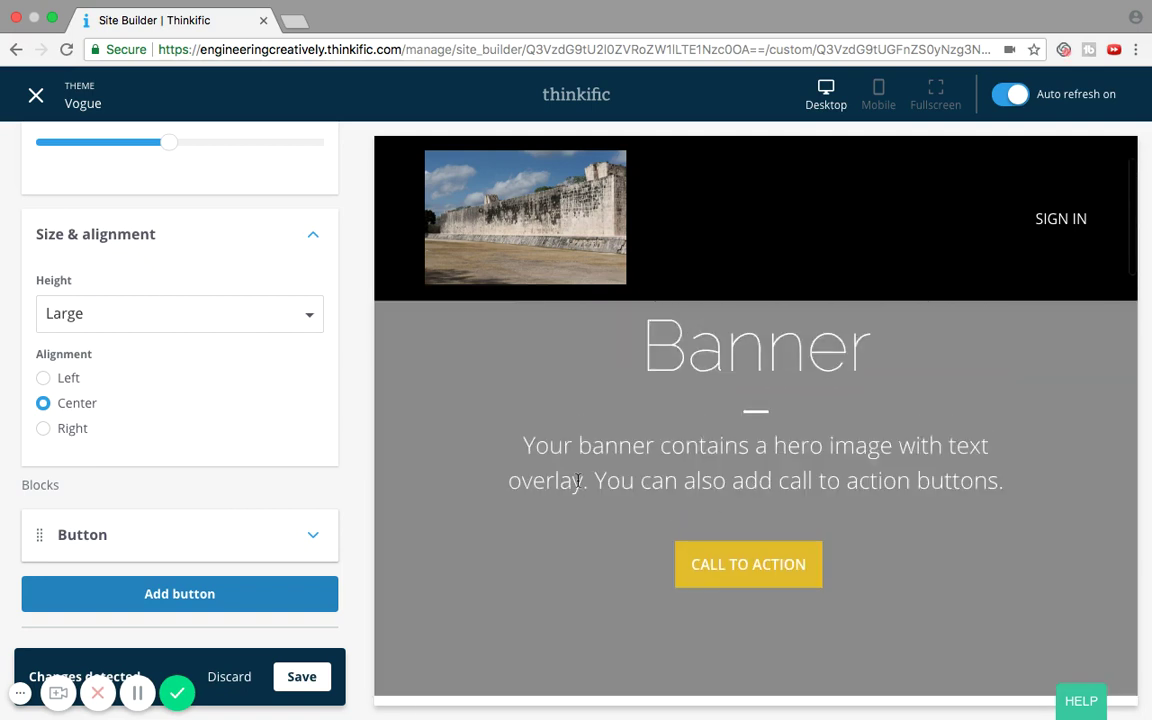
Relabel the banner button 'Buy now!' and point its link to the Checkout page.
{"action": "scroll", "coordinate": [211, 516], "scroll_direction": "down", "scroll_amount": 1}
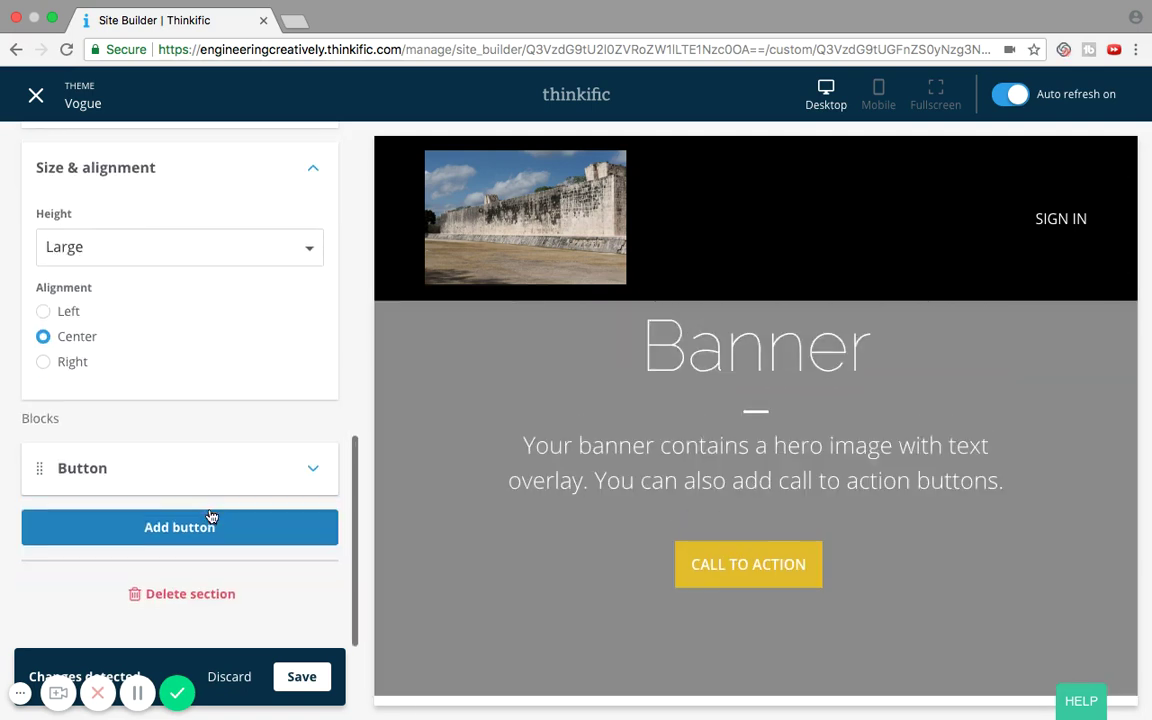
{"action": "left_click", "coordinate": [194, 469]}
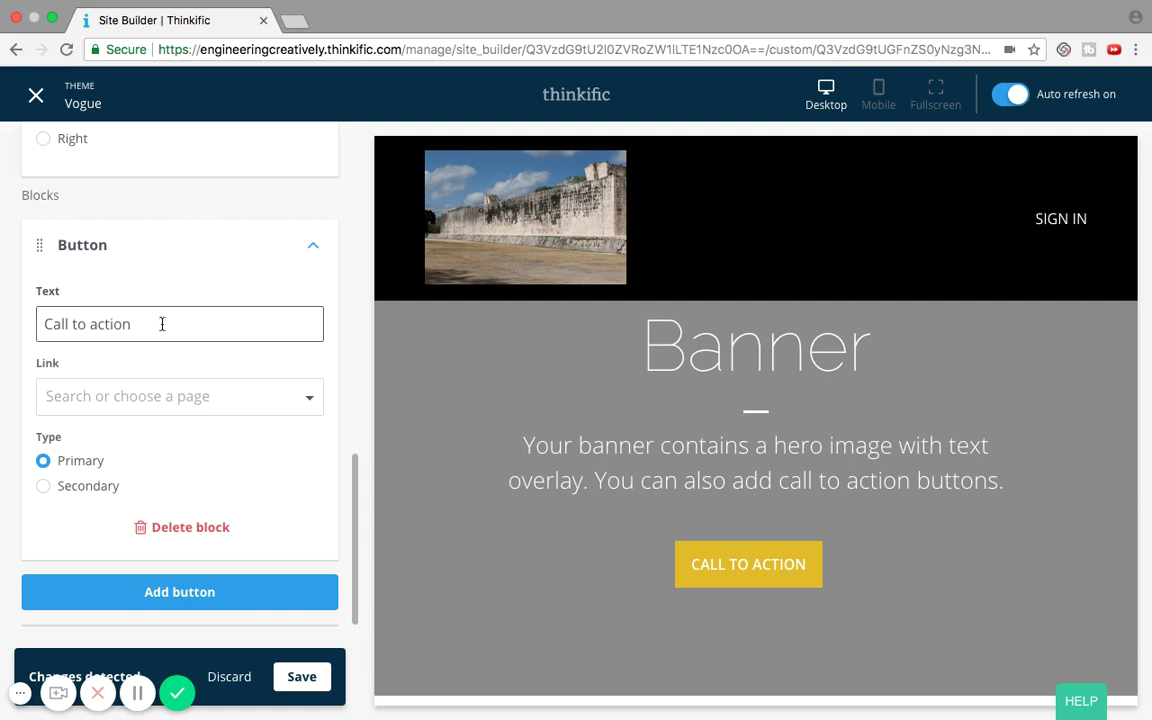
{"action": "left_click_drag", "start_coordinate": [162, 324], "coordinate": [0, 324]}
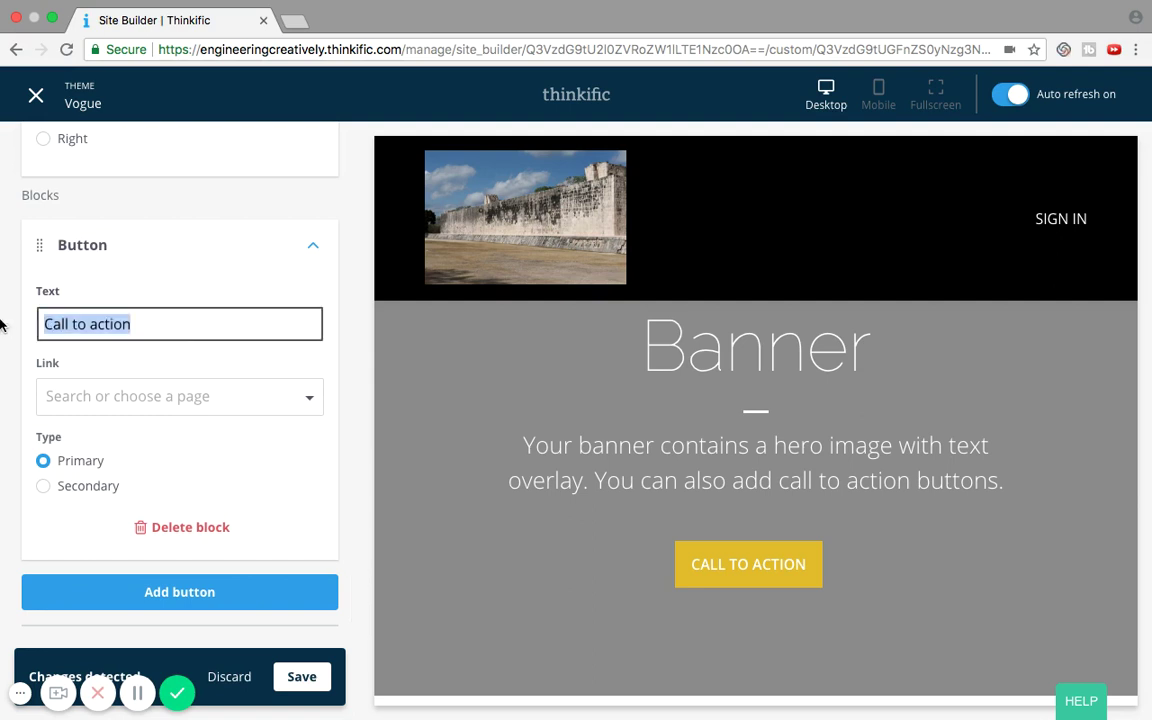
{"action": "type", "text": "Buy now"}
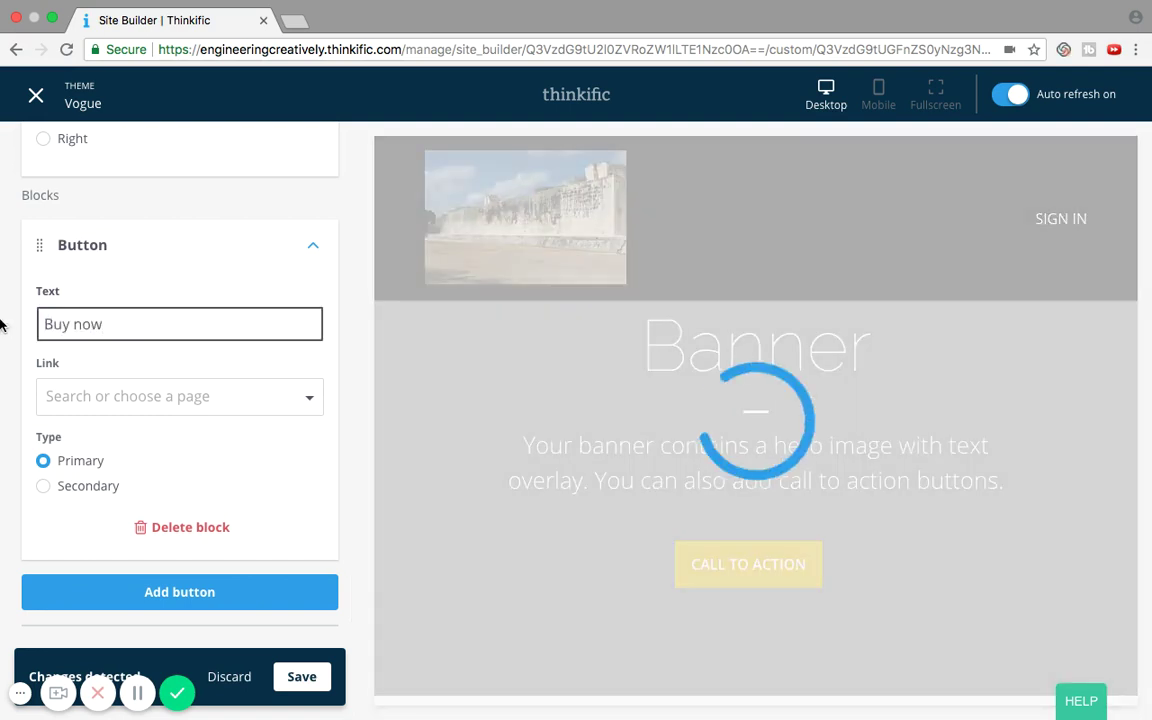
{"action": "type", "text": "!"}
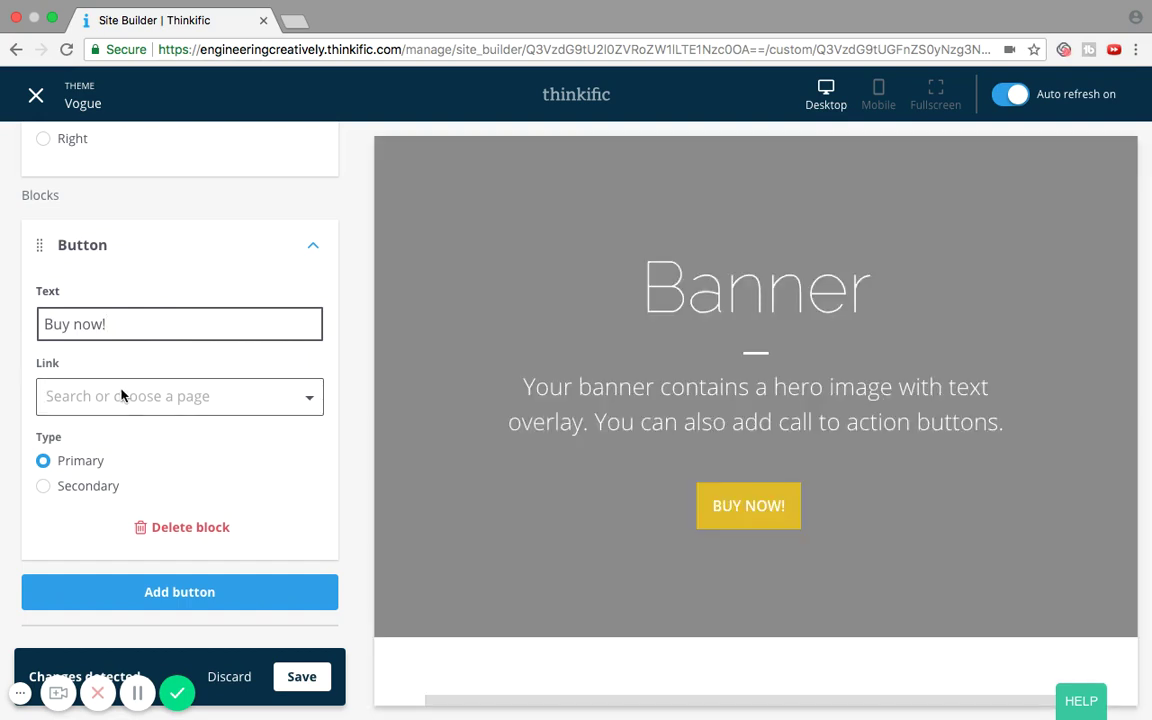
{"action": "left_click", "coordinate": [121, 396]}
{"action": "left_click", "coordinate": [112, 448]}
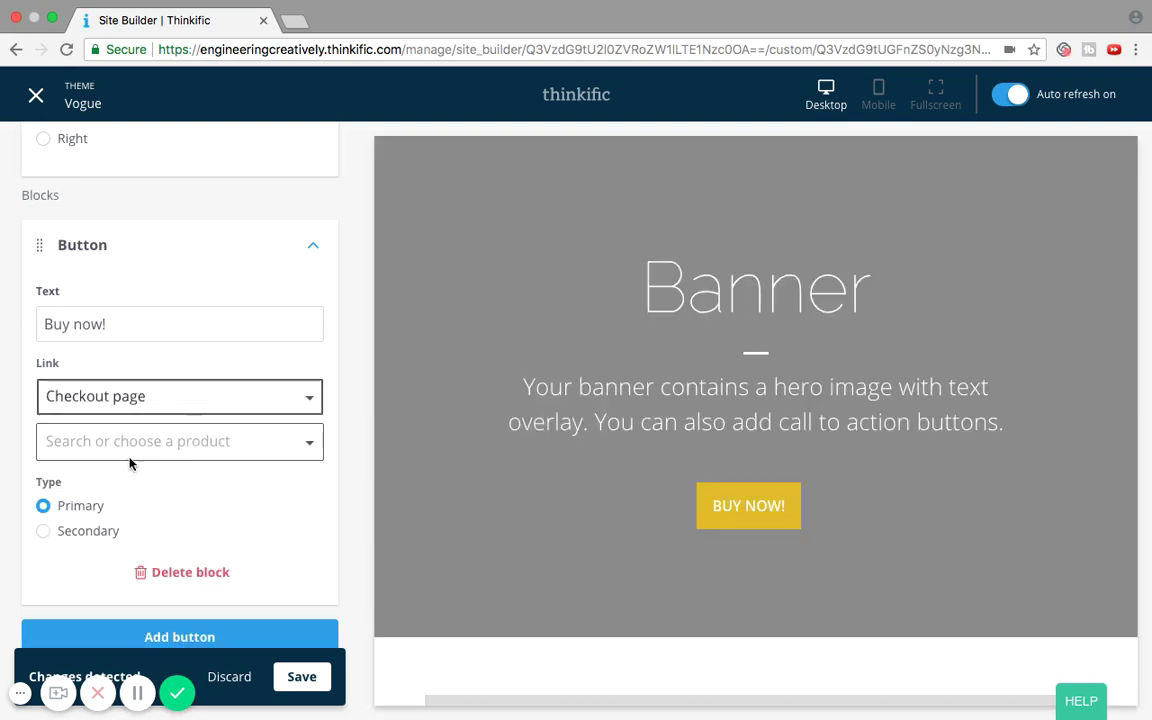